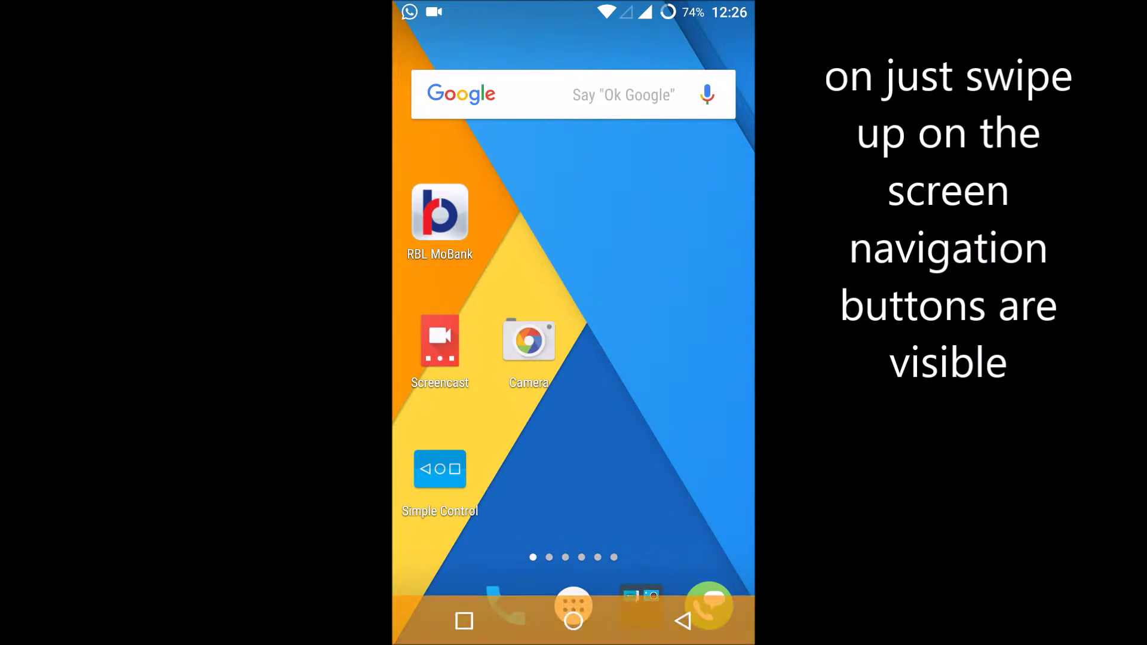
Swipe the Screencast card out of recent apps, then open and close the notification shade.
{"action": "left_click", "coordinate": [464, 622]}
{"action": "left_click_drag", "start_coordinate": [538, 269], "coordinate": [687, 269]}
{"action": "left_click_drag", "start_coordinate": [598, 6], "coordinate": [608, 168]}
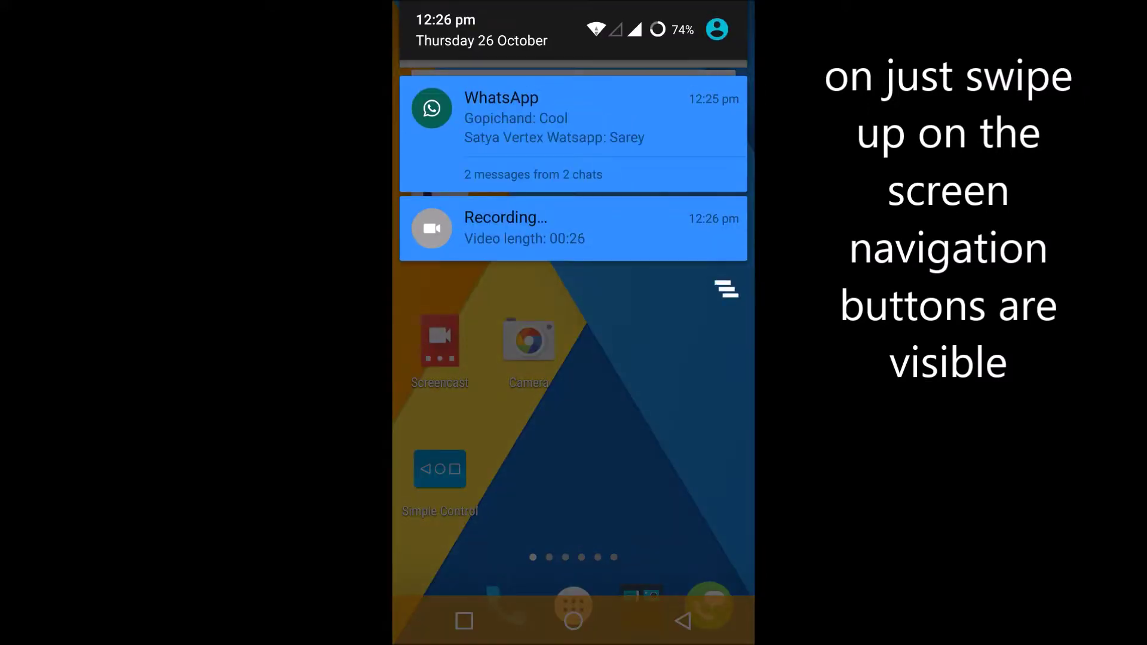
{"action": "left_click_drag", "start_coordinate": [665, 225], "coordinate": [673, 143]}
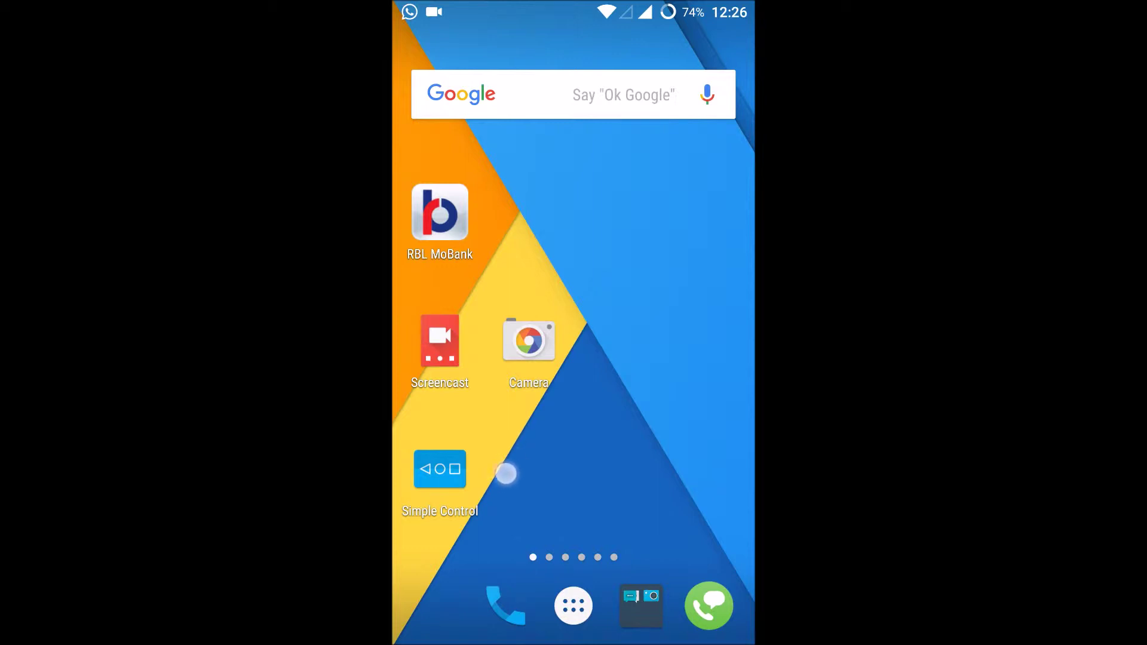
{"action": "left_click_drag", "start_coordinate": [504, 472], "coordinate": [495, 497]}
Scroll through the app drawer's installed apps and launch the Google Play Store.
{"action": "left_click", "coordinate": [574, 606]}
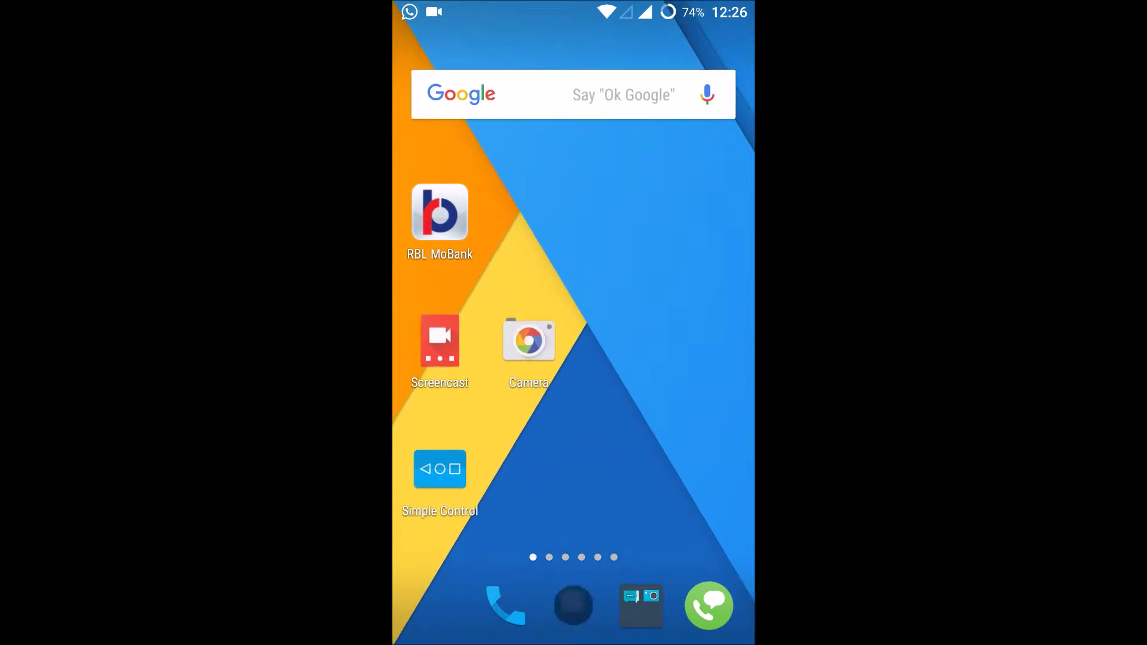
{"action": "scroll", "coordinate": [574, 299], "scroll_direction": "up", "scroll_amount": 10}
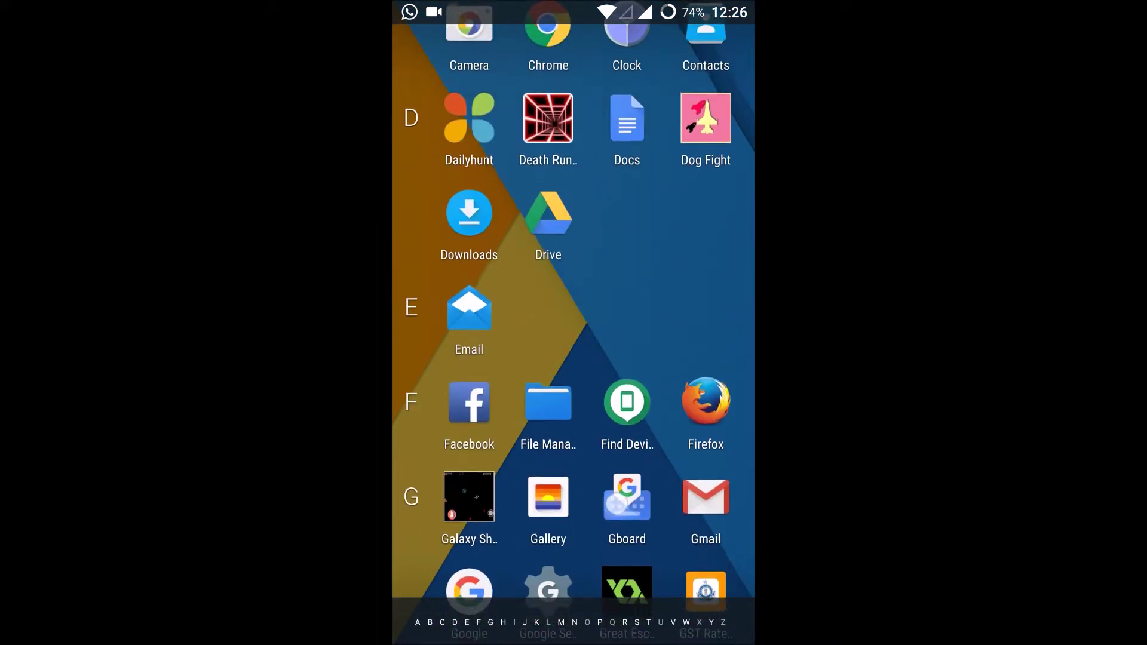
{"action": "scroll", "coordinate": [680, 204], "scroll_direction": "down", "scroll_amount": 8}
{"action": "scroll", "coordinate": [680, 205], "scroll_direction": "down", "scroll_amount": 15}
{"action": "scroll", "coordinate": [627, 576], "scroll_direction": "up", "scroll_amount": 10}
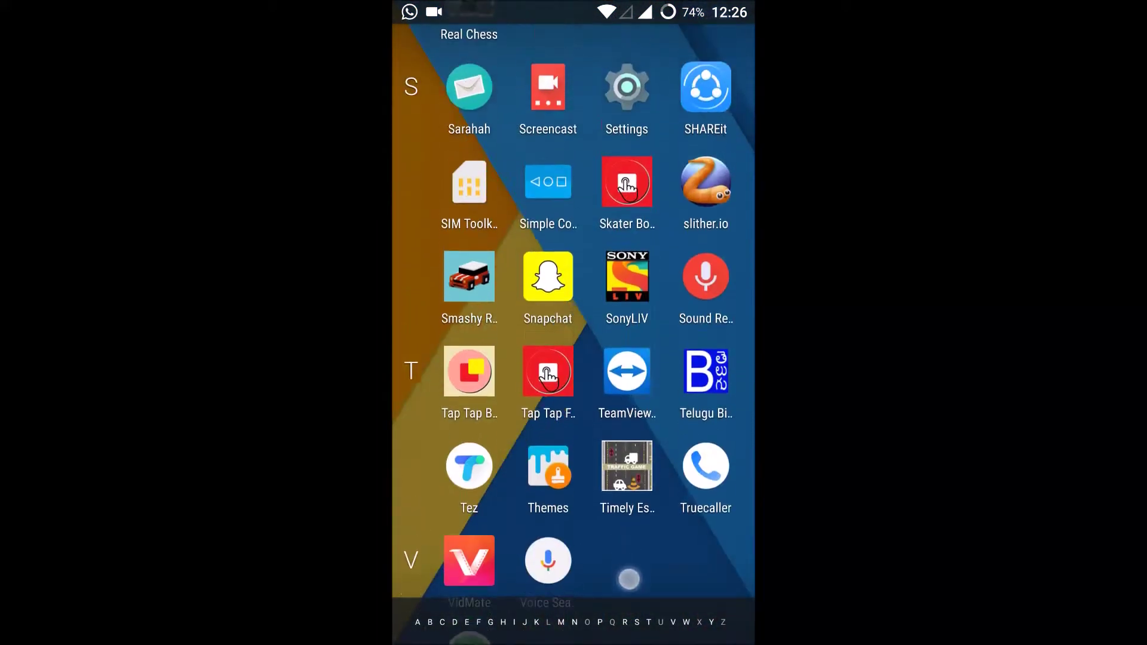
{"action": "scroll", "coordinate": [592, 527], "scroll_direction": "down", "scroll_amount": 8}
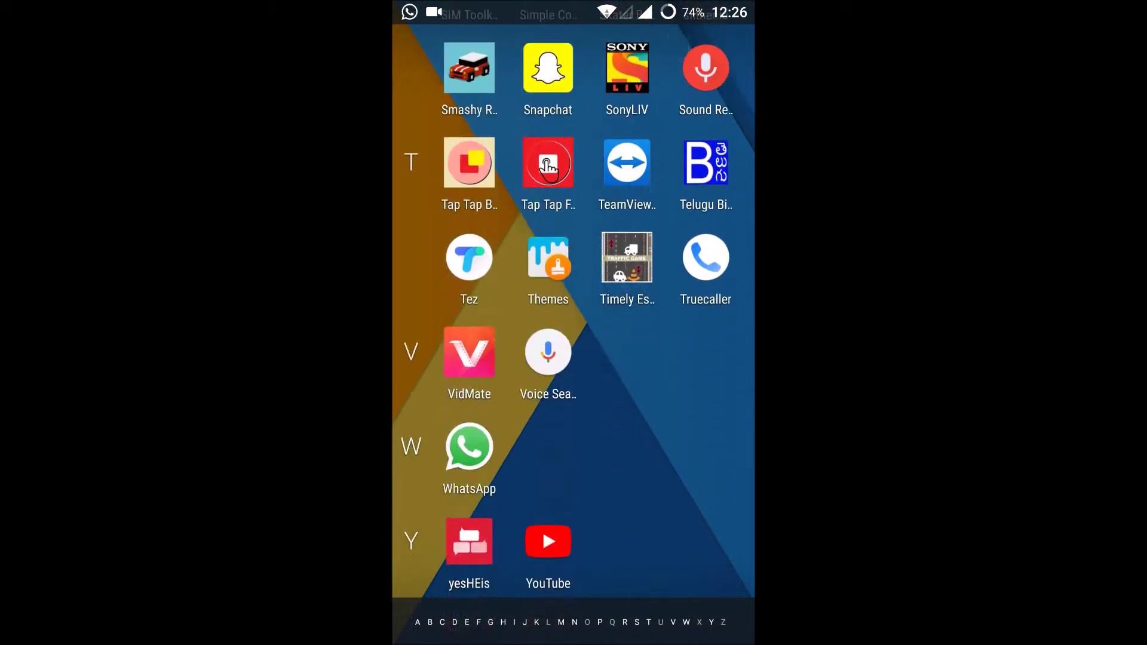
{"action": "scroll", "coordinate": [634, 397], "scroll_direction": "up", "scroll_amount": 8}
{"action": "scroll", "coordinate": [633, 397], "scroll_direction": "up", "scroll_amount": 2}
{"action": "left_click", "coordinate": [548, 193]}
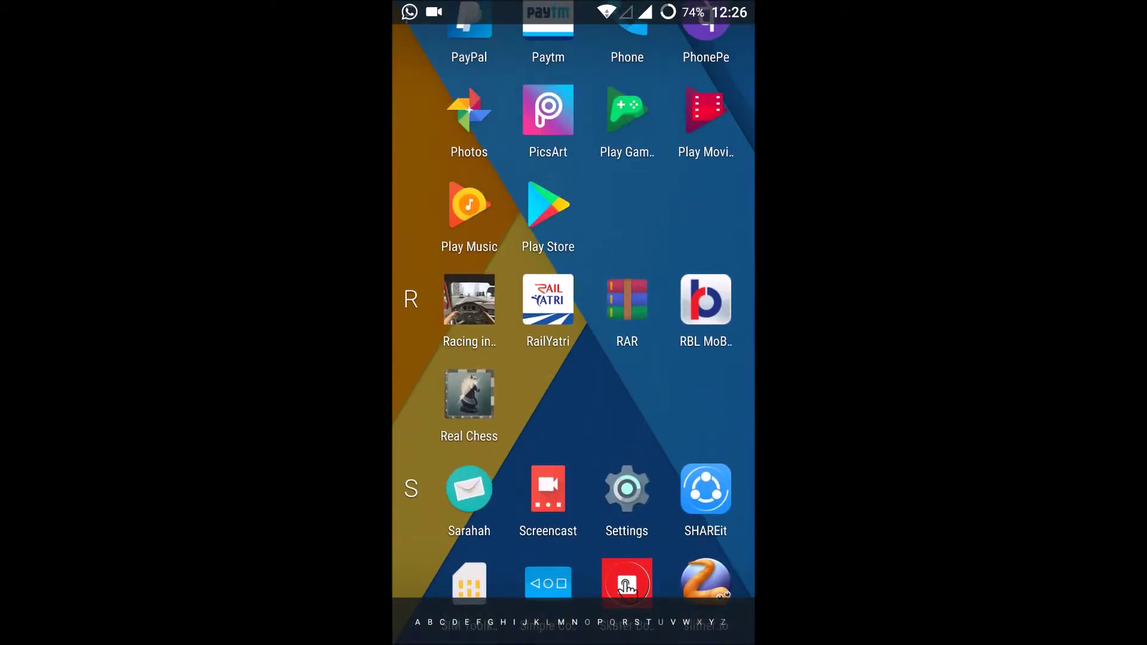
Rerun the 'simplecontrol' Play Store search, open its store page, then launch Simple Control from home.
{"action": "left_click", "coordinate": [511, 56]}
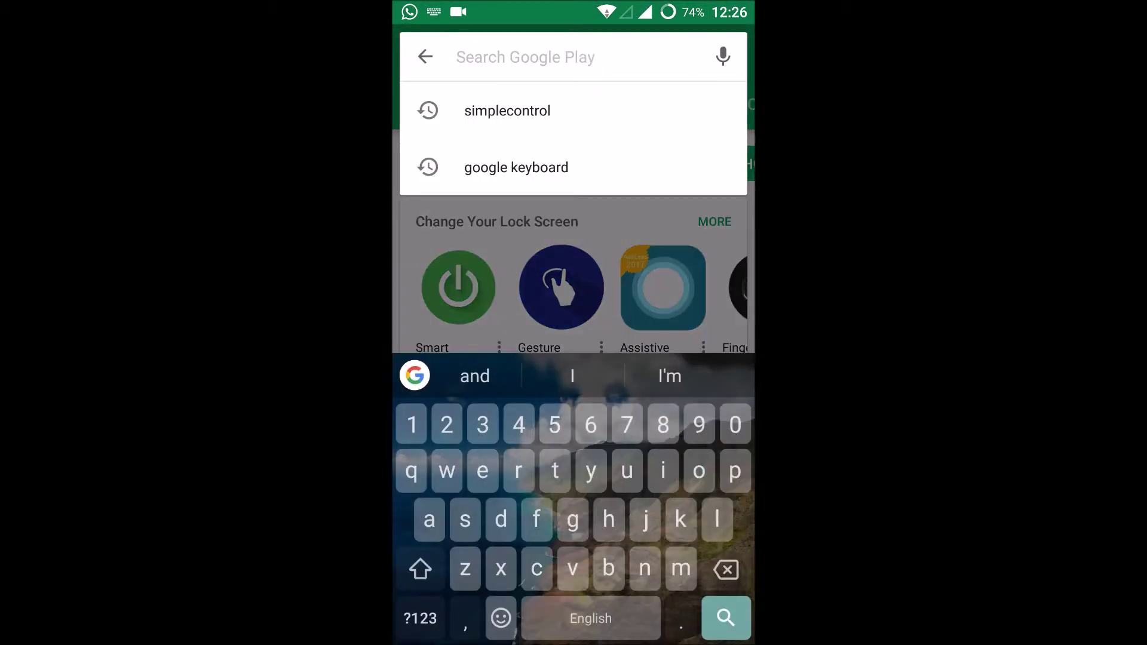
{"action": "left_click", "coordinate": [508, 111]}
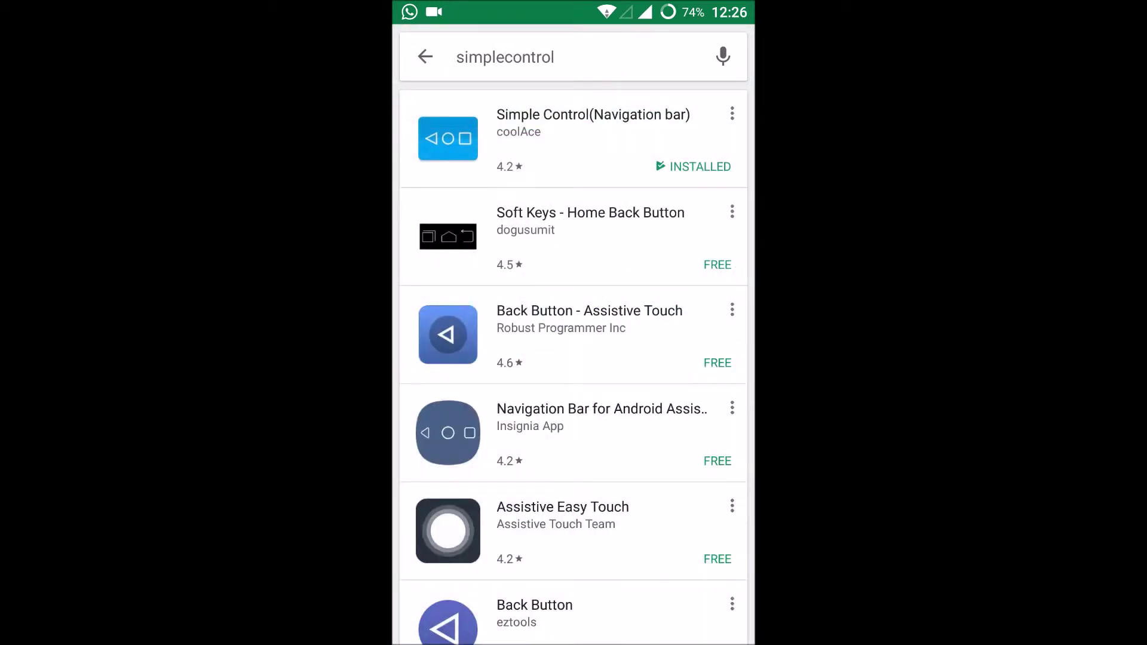
{"action": "left_click", "coordinate": [592, 139]}
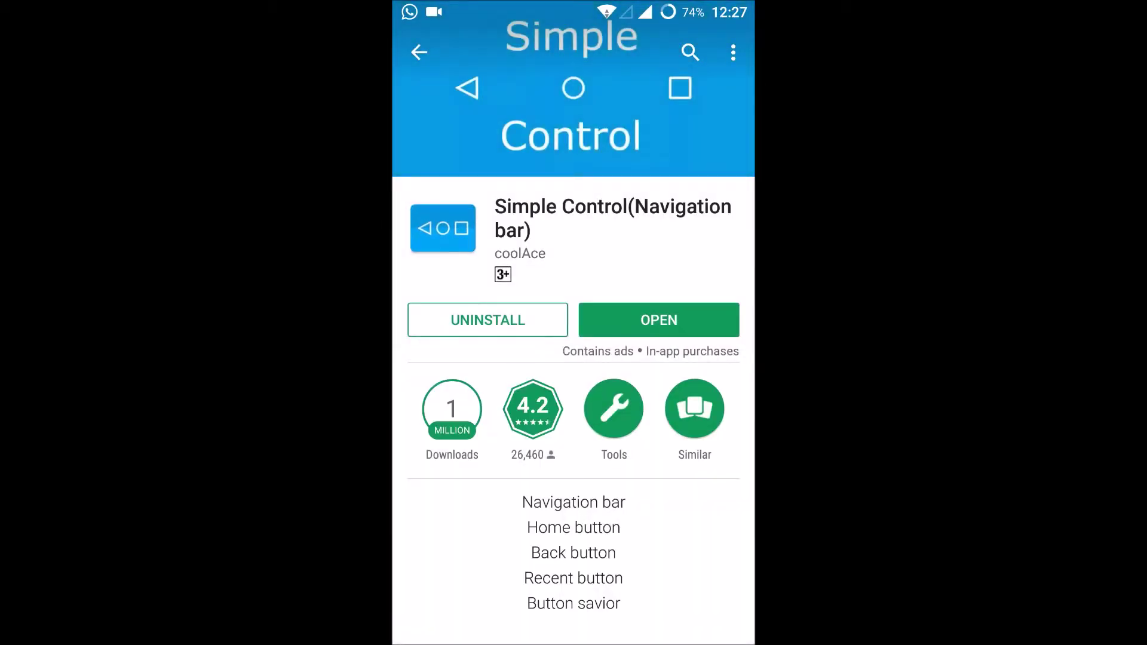
{"action": "key", "text": "Home"}
{"action": "left_click", "coordinate": [440, 469]}
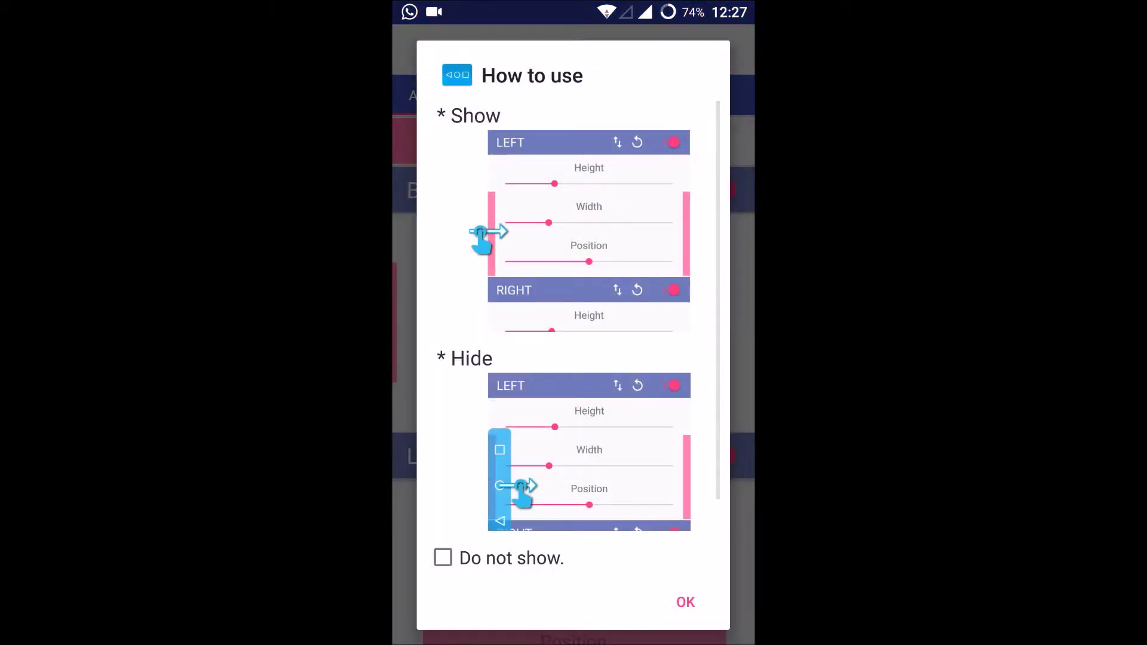
Dismiss the How to use guide, lengthen the BOTTOM Height slider, and switch to SETTINGS.
{"action": "left_click", "coordinate": [687, 604]}
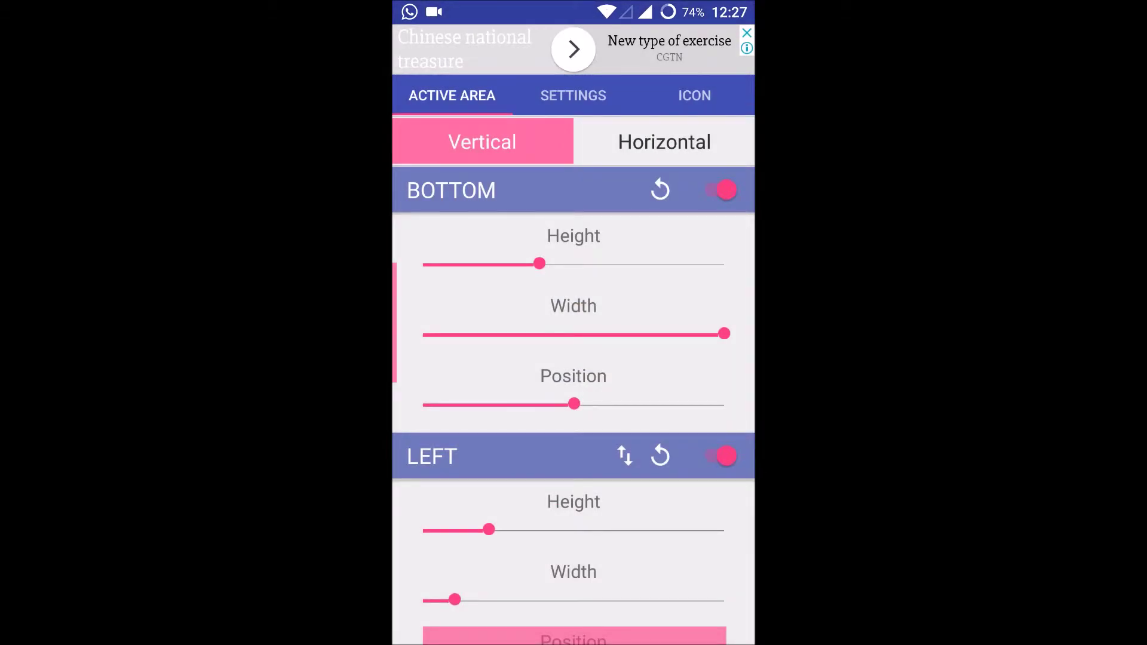
{"action": "left_click_drag", "start_coordinate": [712, 619], "coordinate": [705, 622]}
{"action": "mouse_move", "coordinate": [539, 263]}
{"action": "left_mouse_down"}
{"action": "mouse_move", "coordinate": [648, 263]}
{"action": "mouse_move", "coordinate": [573, 265]}
{"action": "left_mouse_up"}
{"action": "mouse_move", "coordinate": [724, 333]}
{"action": "left_mouse_down"}
{"action": "mouse_move", "coordinate": [617, 332]}
{"action": "mouse_move", "coordinate": [657, 323]}
{"action": "mouse_move", "coordinate": [583, 332]}
{"action": "mouse_move", "coordinate": [724, 333]}
{"action": "left_mouse_up"}
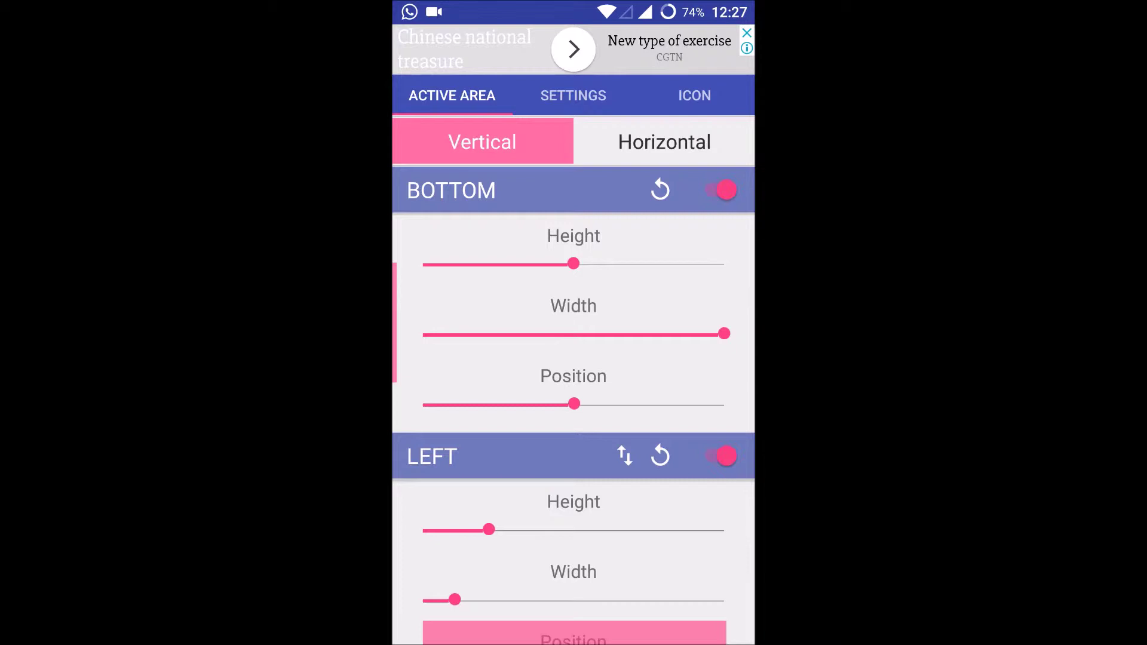
{"action": "left_click", "coordinate": [593, 94]}
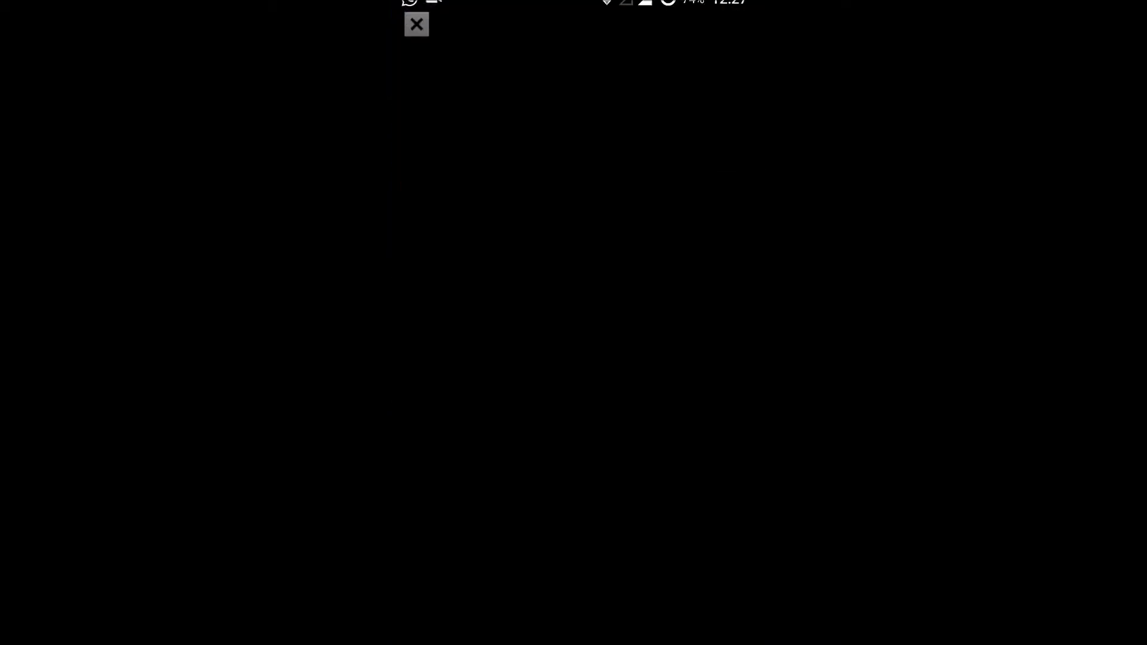
Close the ad, expand Button settings, and confirm click actions Recent, Home and Back.
{"action": "left_click", "coordinate": [416, 24]}
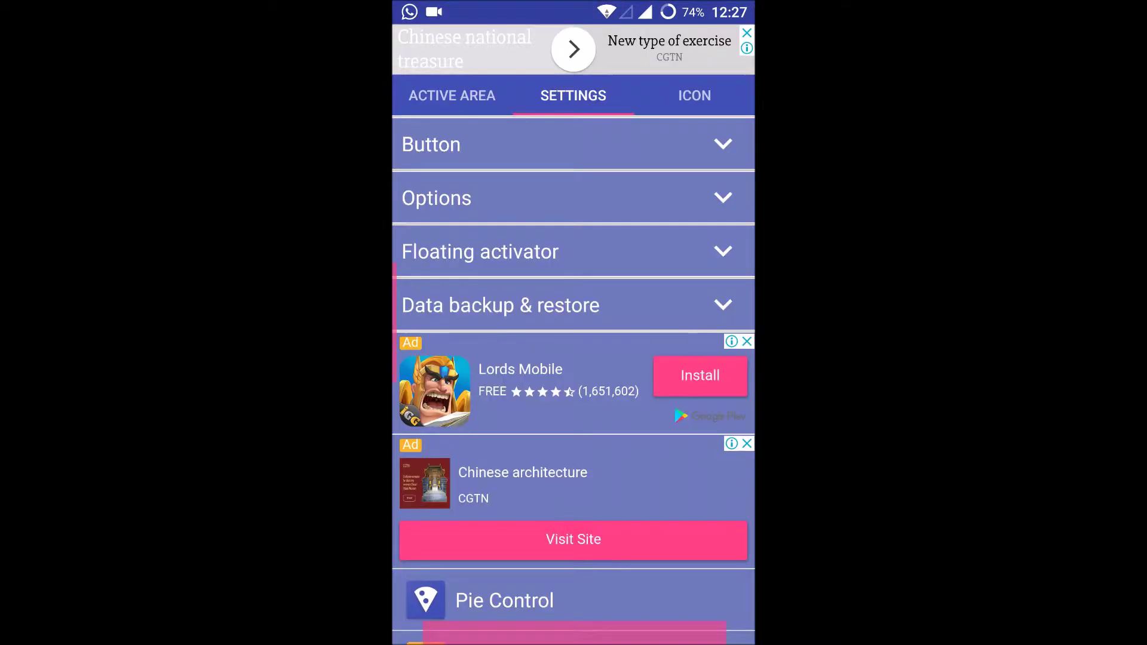
{"action": "left_click", "coordinate": [723, 144]}
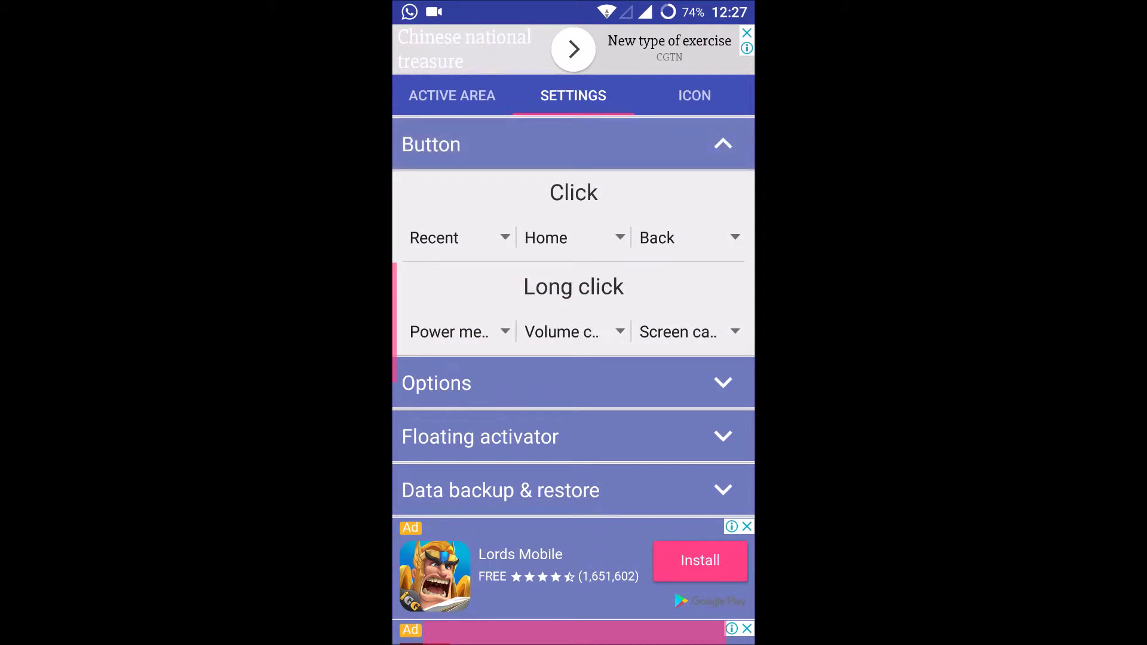
{"action": "left_click", "coordinate": [615, 237]}
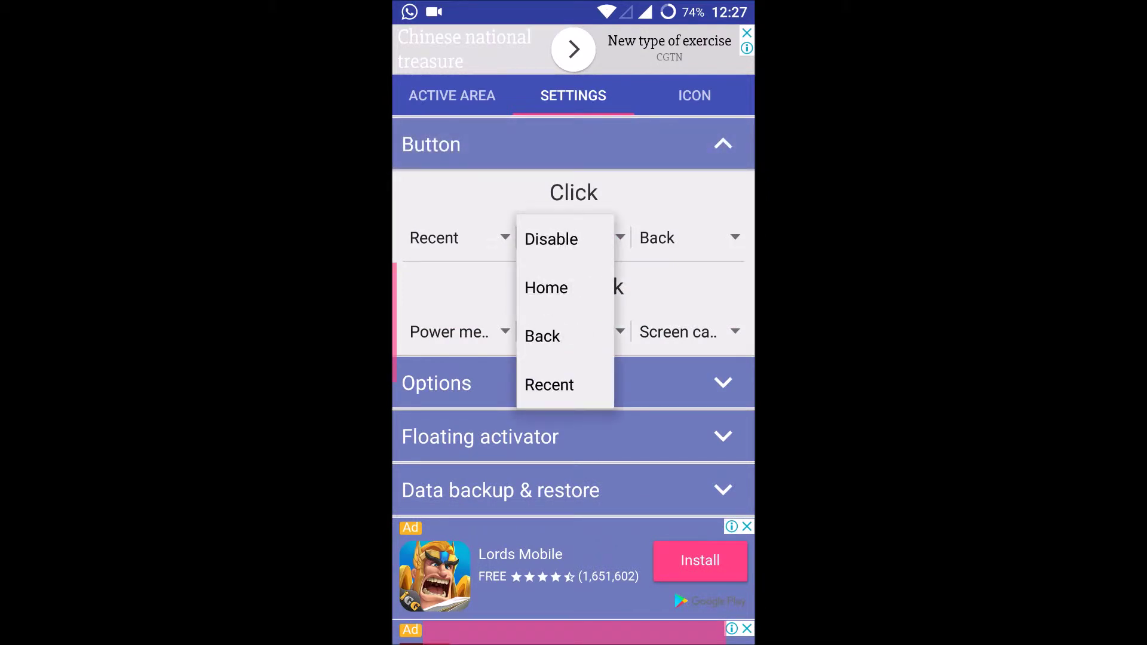
{"action": "left_click", "coordinate": [579, 286]}
{"action": "left_click", "coordinate": [492, 239]}
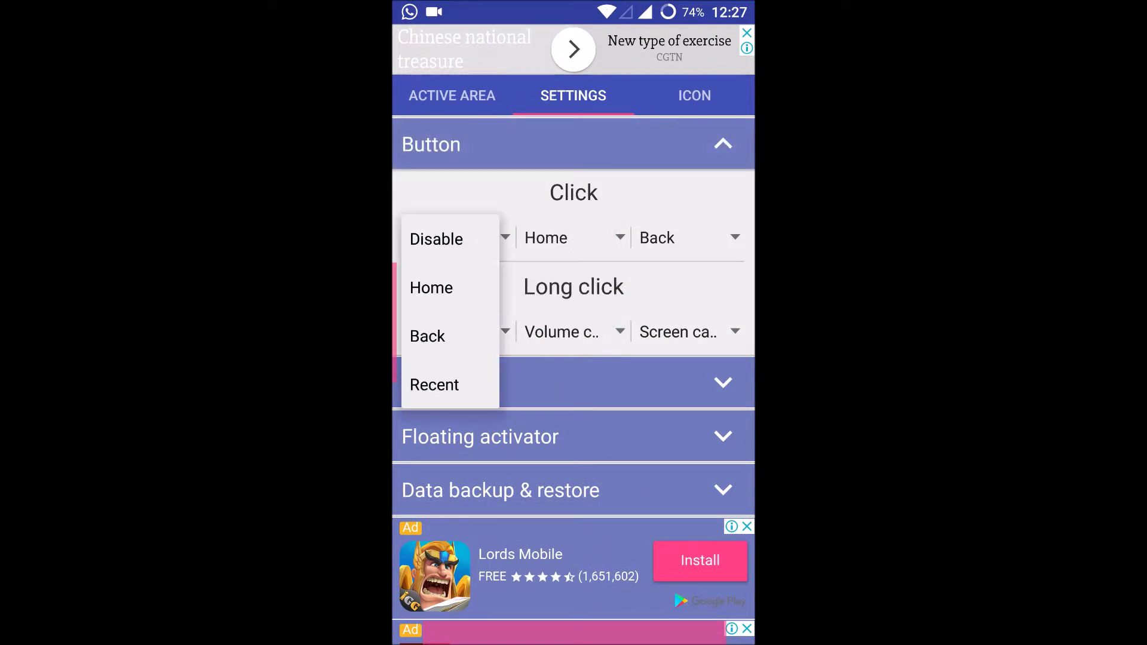
{"action": "left_click", "coordinate": [442, 384]}
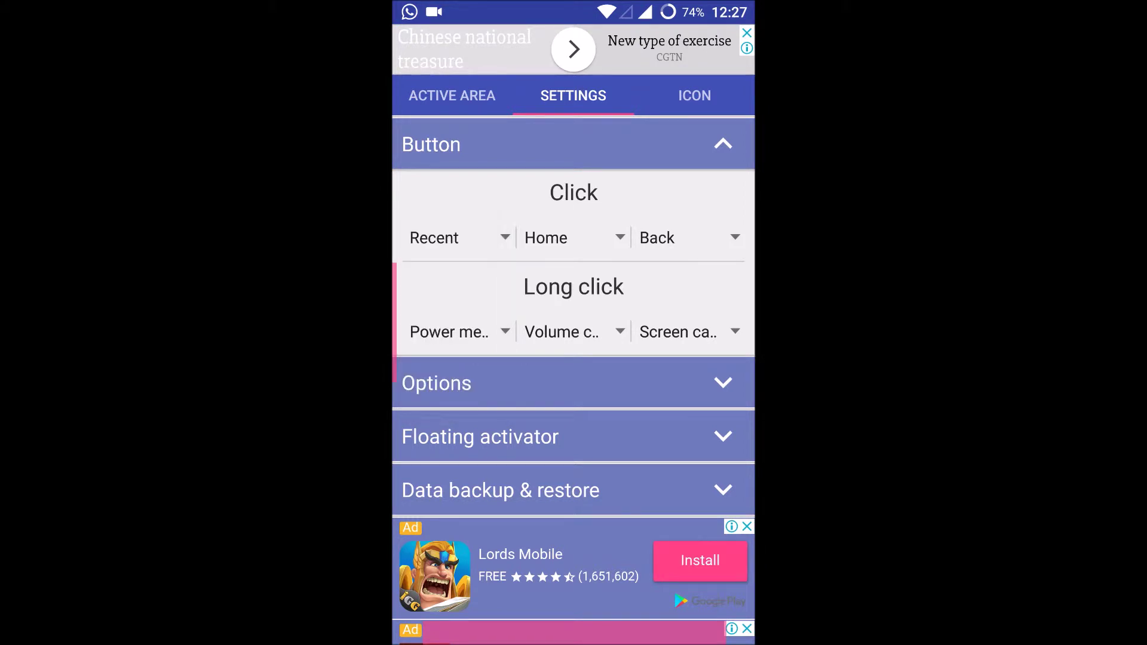
{"action": "left_click", "coordinate": [731, 237]}
{"action": "left_click", "coordinate": [663, 336]}
Keep Screen capture and Volume control as the third and middle buttons' long-click actions.
{"action": "scroll", "coordinate": [573, 359], "scroll_direction": "down", "scroll_amount": 3}
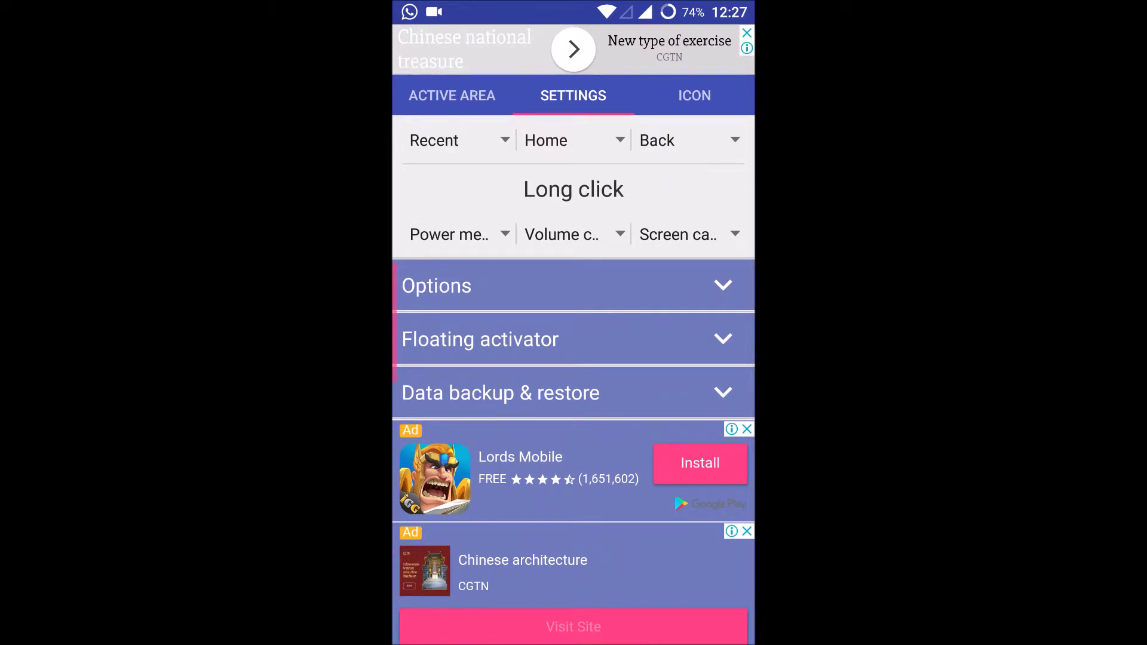
{"action": "left_click", "coordinate": [725, 236]}
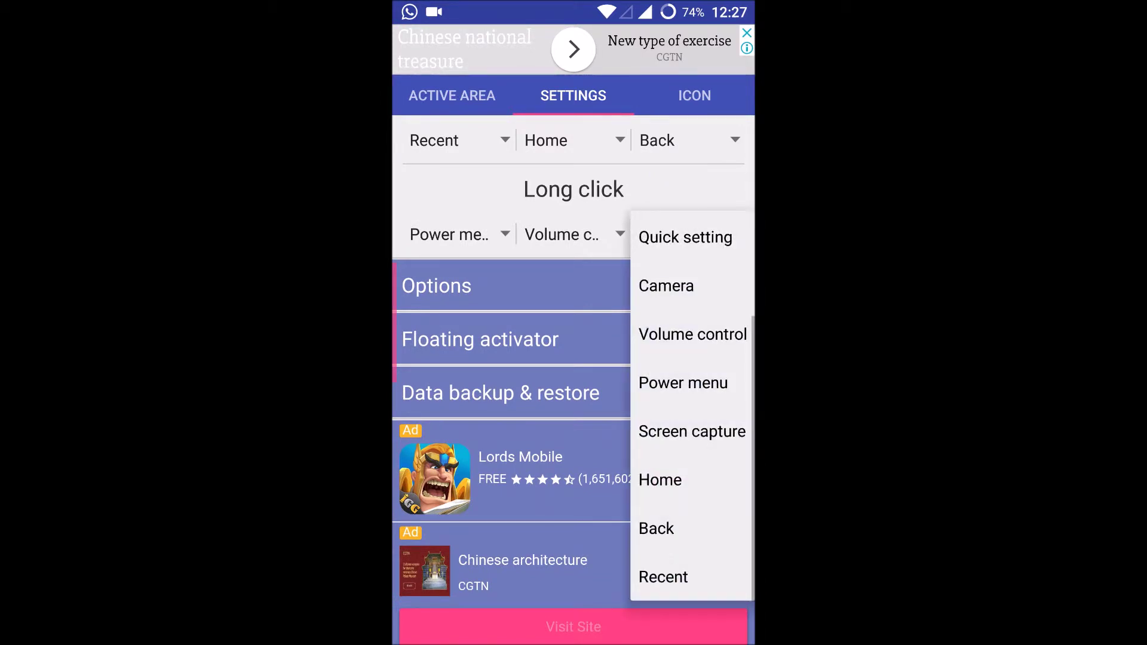
{"action": "left_click", "coordinate": [691, 431]}
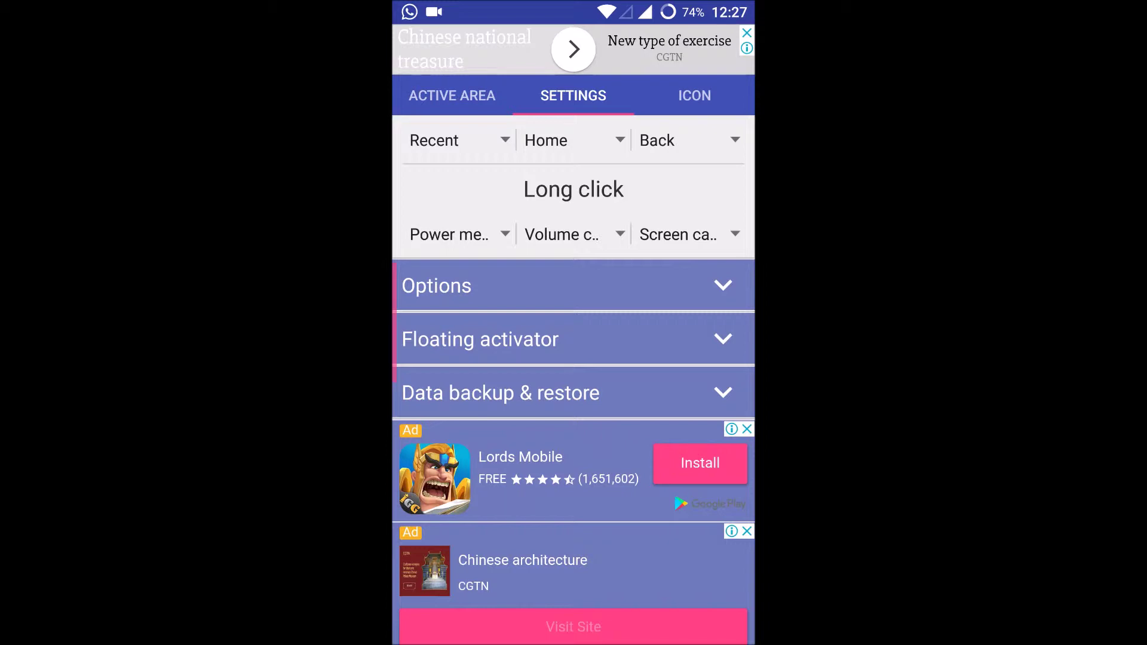
{"action": "left_click", "coordinate": [602, 233]}
{"action": "left_click", "coordinate": [579, 333]}
Set the first button's long-click action to Camera and expand the Options section.
{"action": "left_click", "coordinate": [457, 233]}
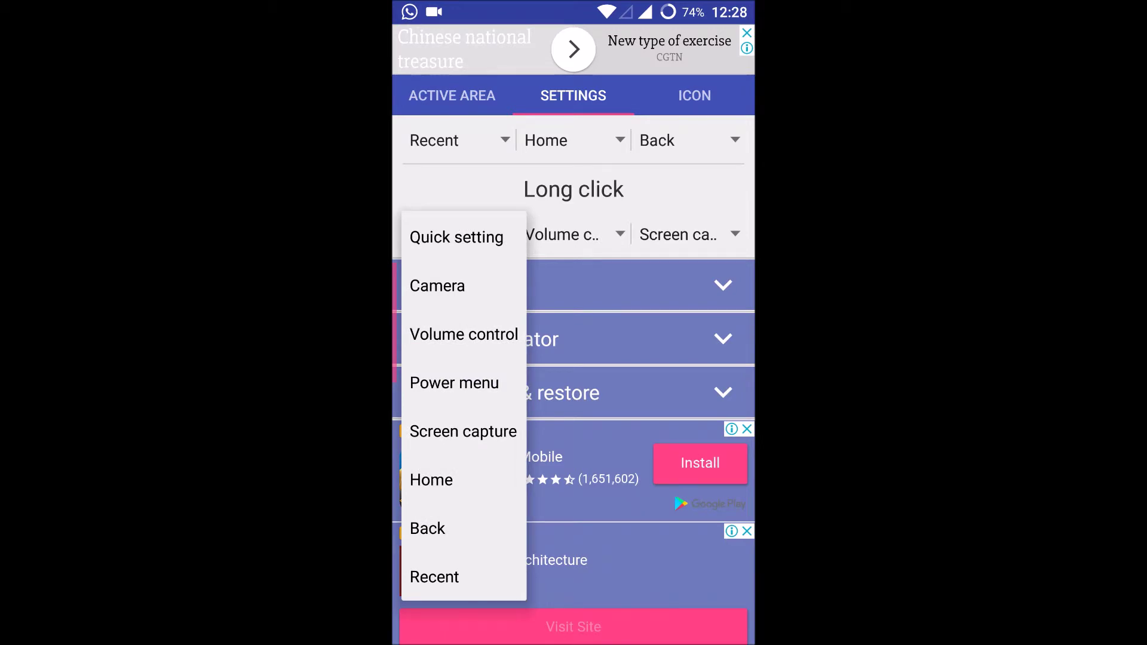
{"action": "left_click", "coordinate": [437, 285]}
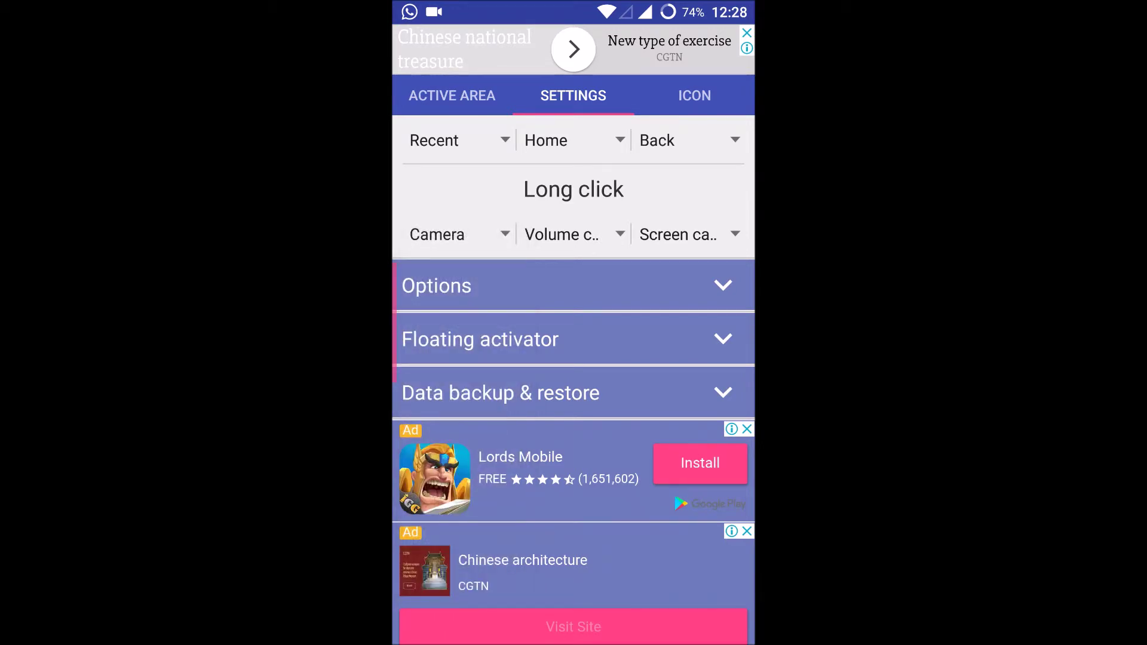
{"action": "scroll", "coordinate": [574, 382], "scroll_direction": "down", "scroll_amount": 1}
{"action": "scroll", "coordinate": [574, 383], "scroll_direction": "down", "scroll_amount": 1}
{"action": "scroll", "coordinate": [573, 383], "scroll_direction": "up", "scroll_amount": 4}
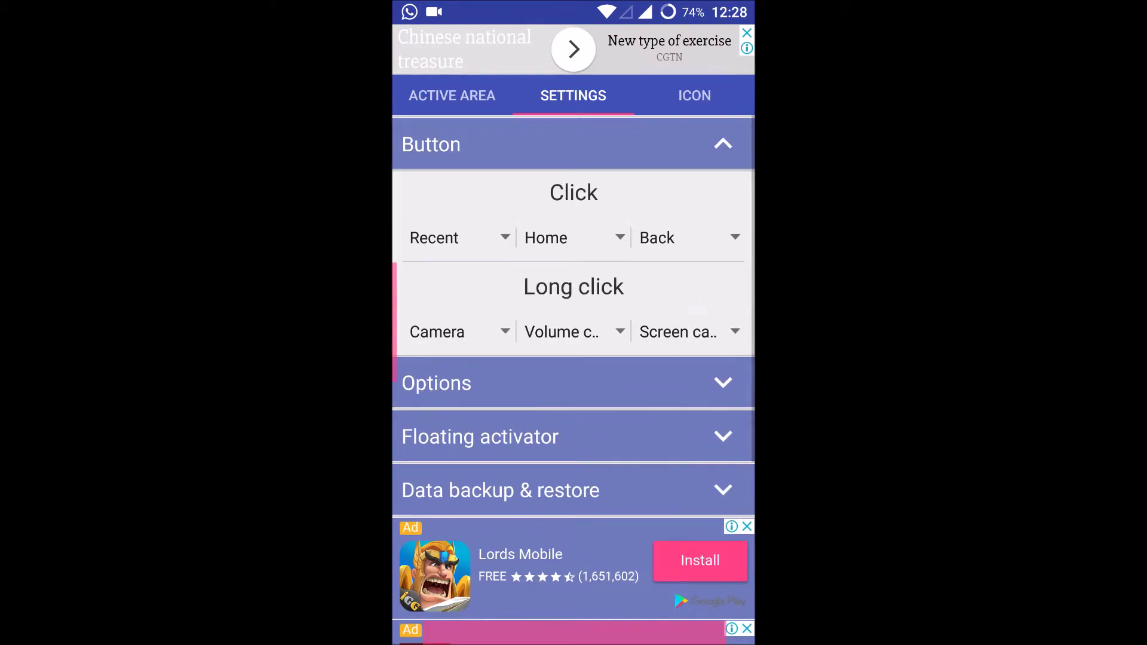
{"action": "left_click", "coordinate": [721, 383]}
Set Auto hide to Short, go to the home screen, and reopen Simple Control.
{"action": "left_click_drag", "start_coordinate": [667, 382], "coordinate": [668, 232]}
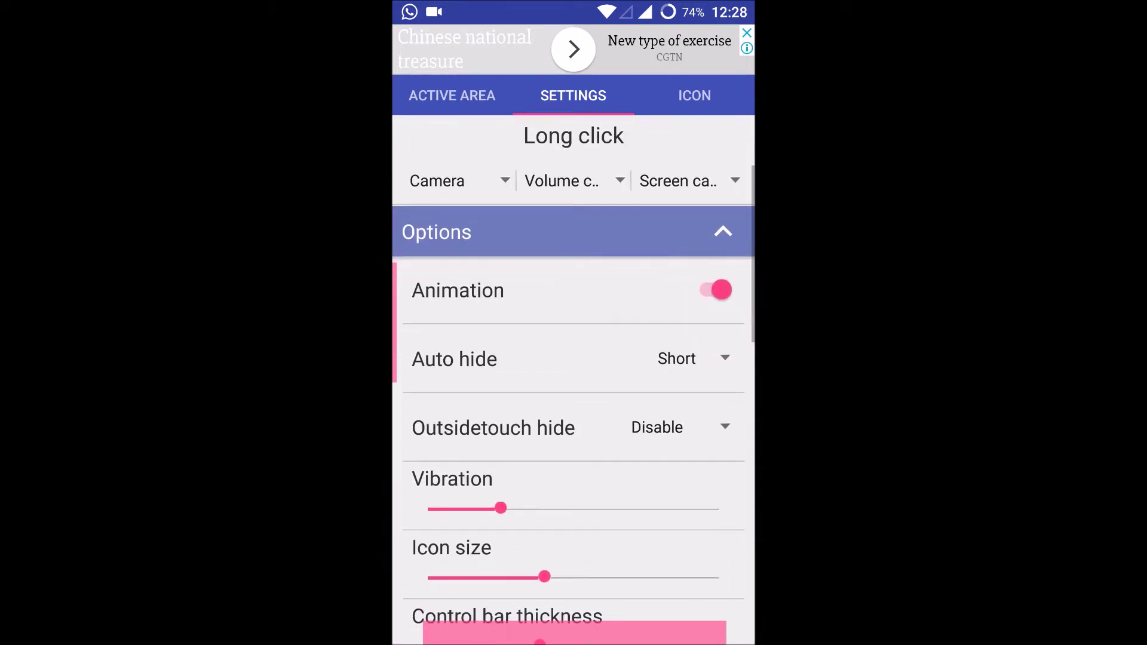
{"action": "left_click", "coordinate": [720, 362]}
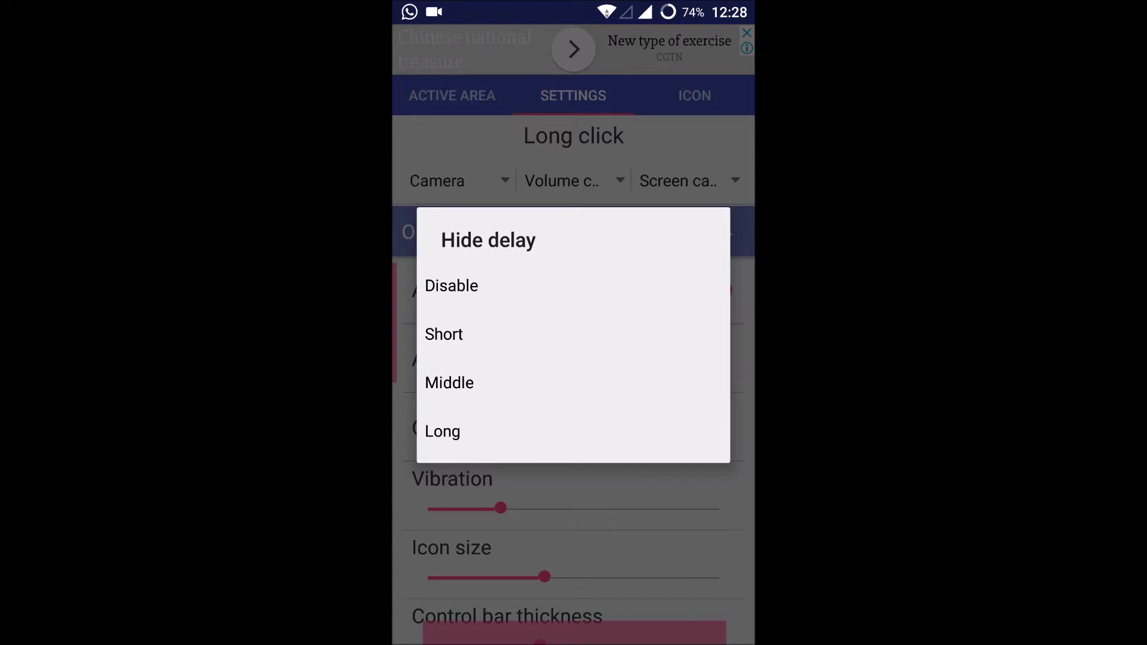
{"action": "left_click", "coordinate": [486, 340]}
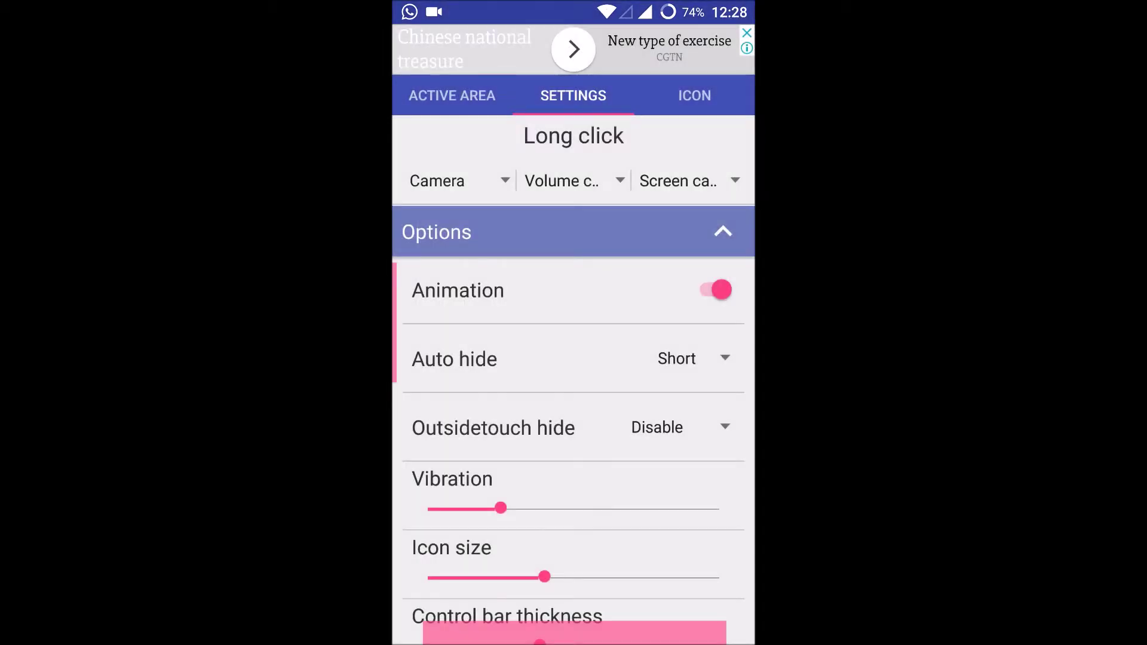
{"action": "left_click_drag", "start_coordinate": [539, 642], "coordinate": [539, 537]}
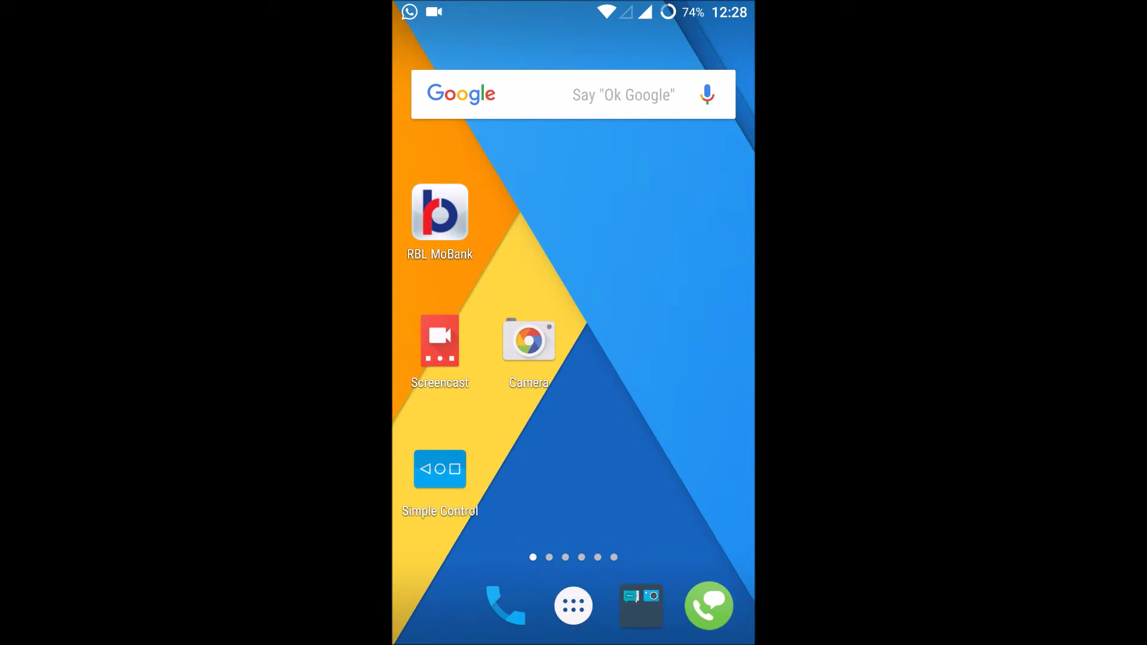
{"action": "left_click", "coordinate": [440, 469]}
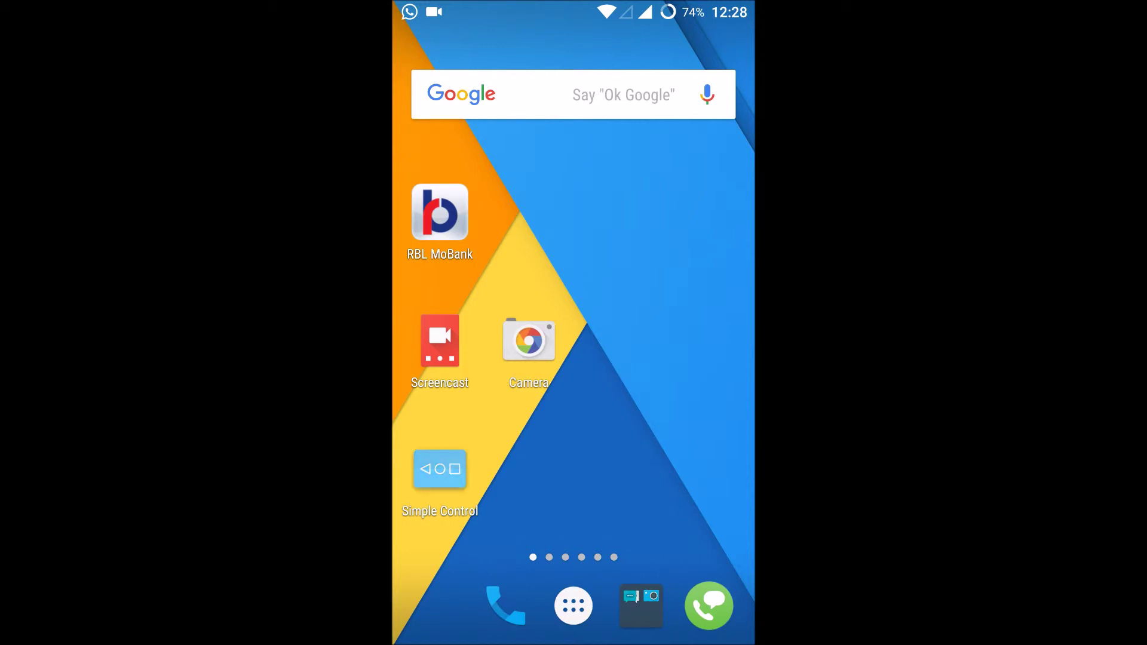
Set Auto hide to Disable, then test the swipe-up navigation bar's home button.
{"action": "left_click", "coordinate": [724, 359]}
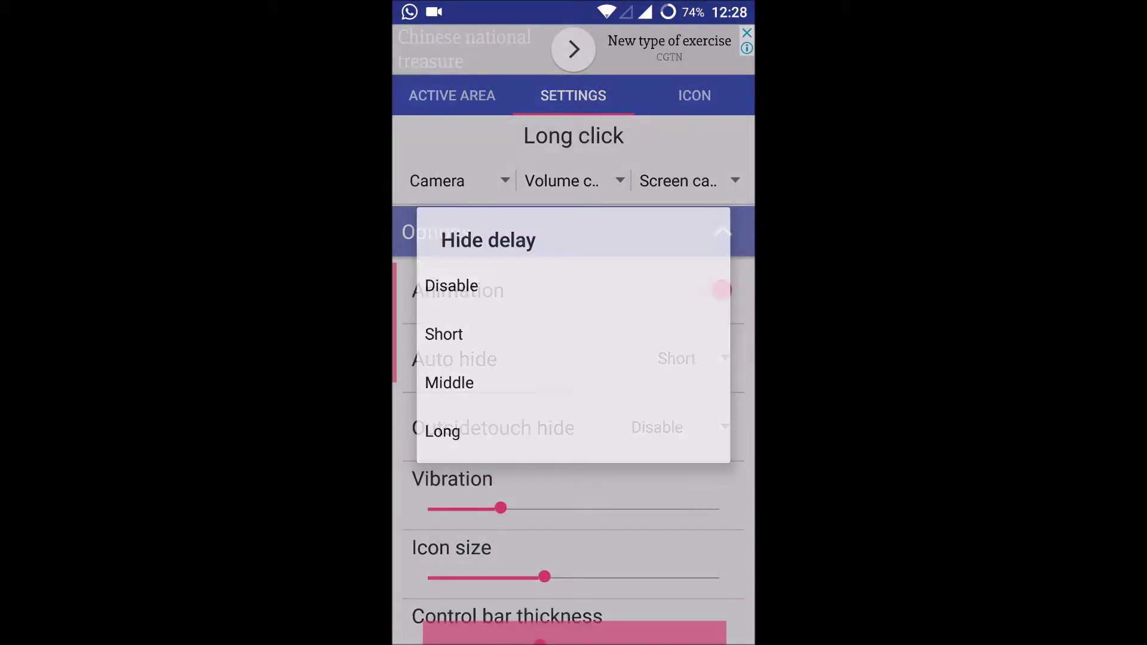
{"action": "left_click", "coordinate": [556, 285]}
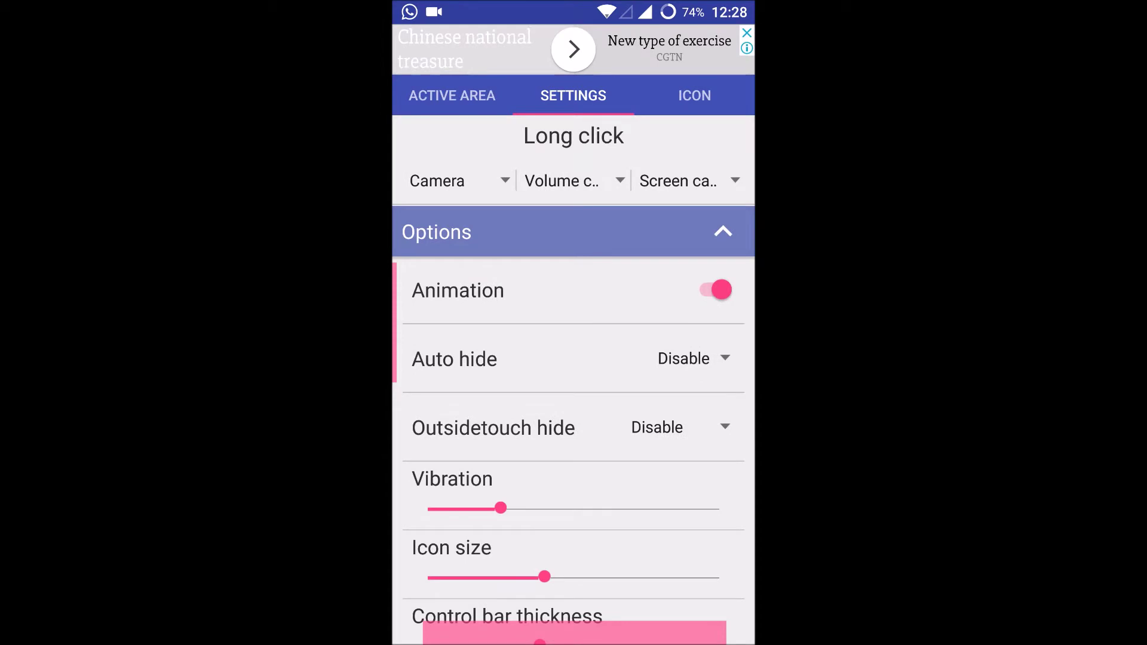
{"action": "key", "text": "Home"}
{"action": "left_click_drag", "start_coordinate": [653, 642], "coordinate": [653, 501]}
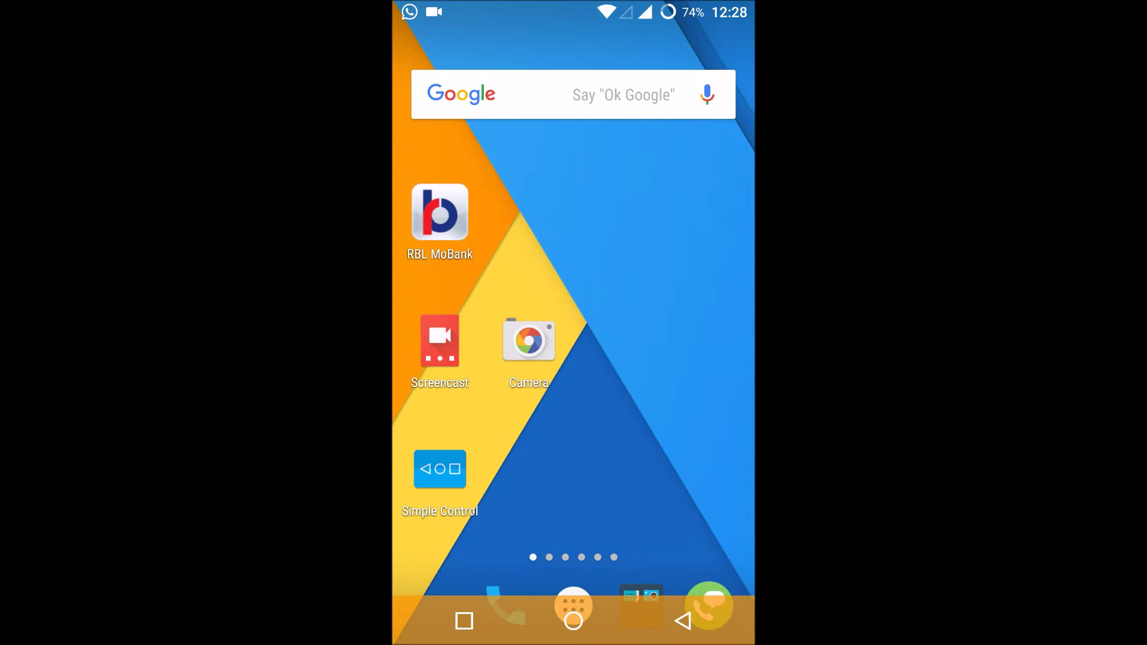
{"action": "left_click", "coordinate": [572, 620]}
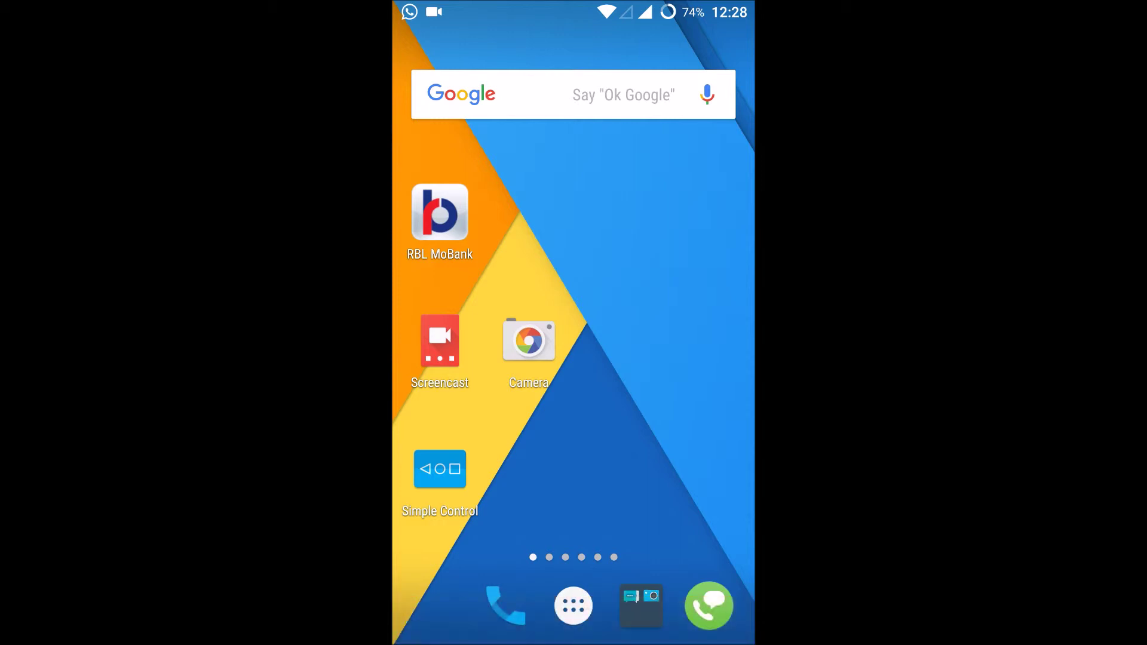
{"action": "left_click_drag", "start_coordinate": [646, 642], "coordinate": [646, 525]}
Reopen Simple Control, dismiss the guide and ad, and expand Options under SETTINGS.
{"action": "left_click", "coordinate": [443, 463]}
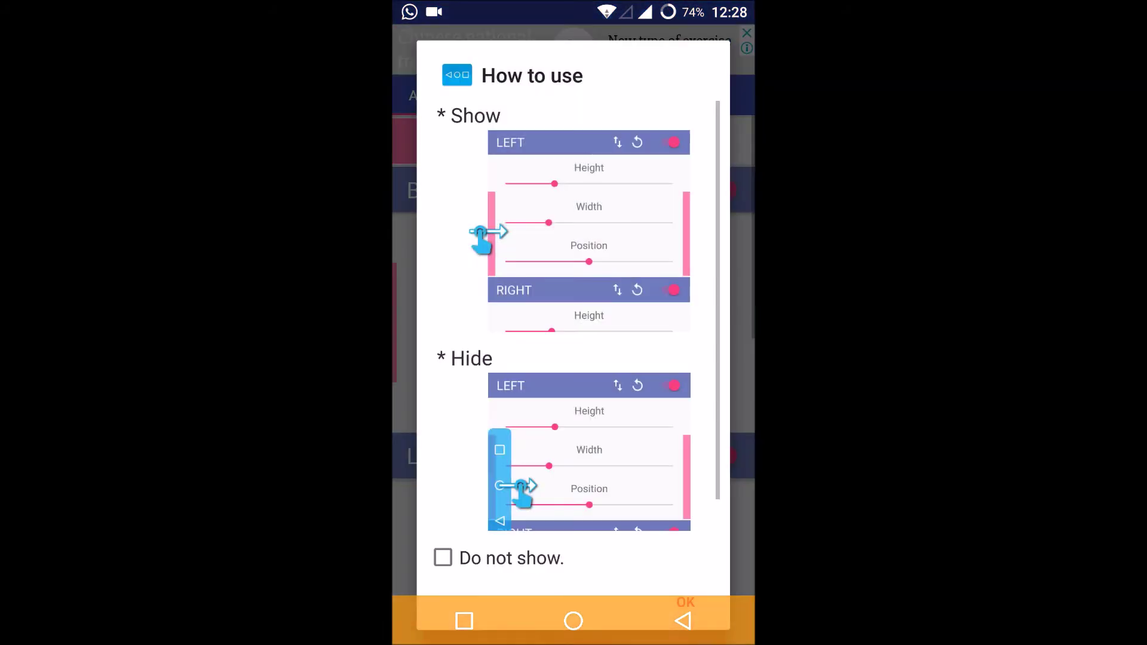
{"action": "left_click", "coordinate": [683, 621]}
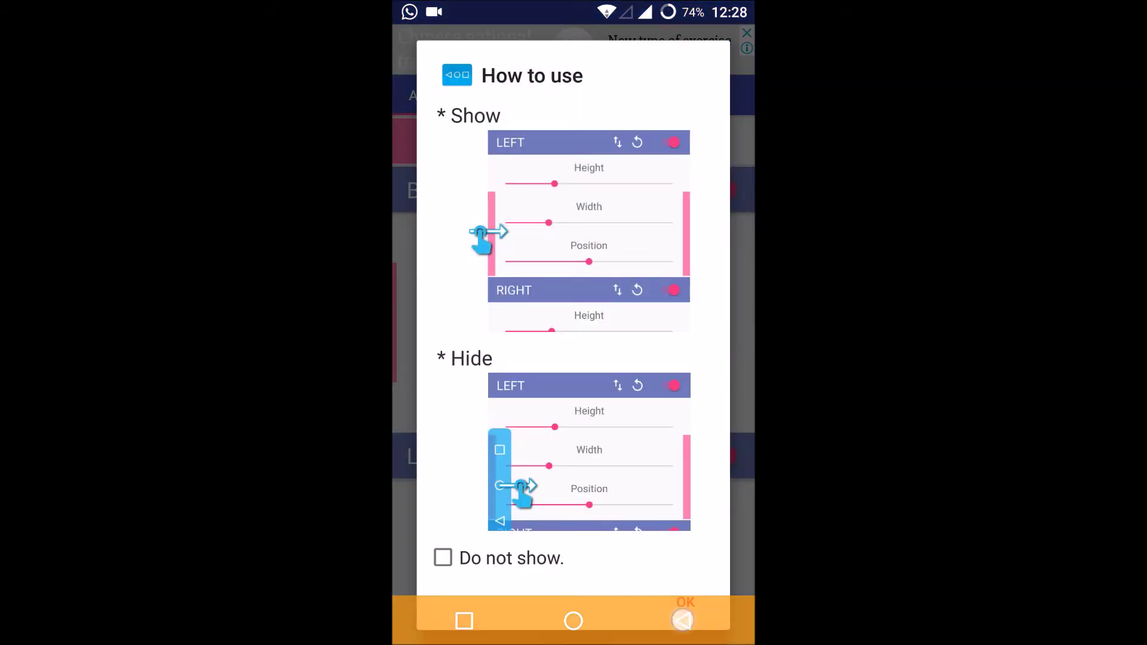
{"action": "left_click", "coordinate": [598, 103]}
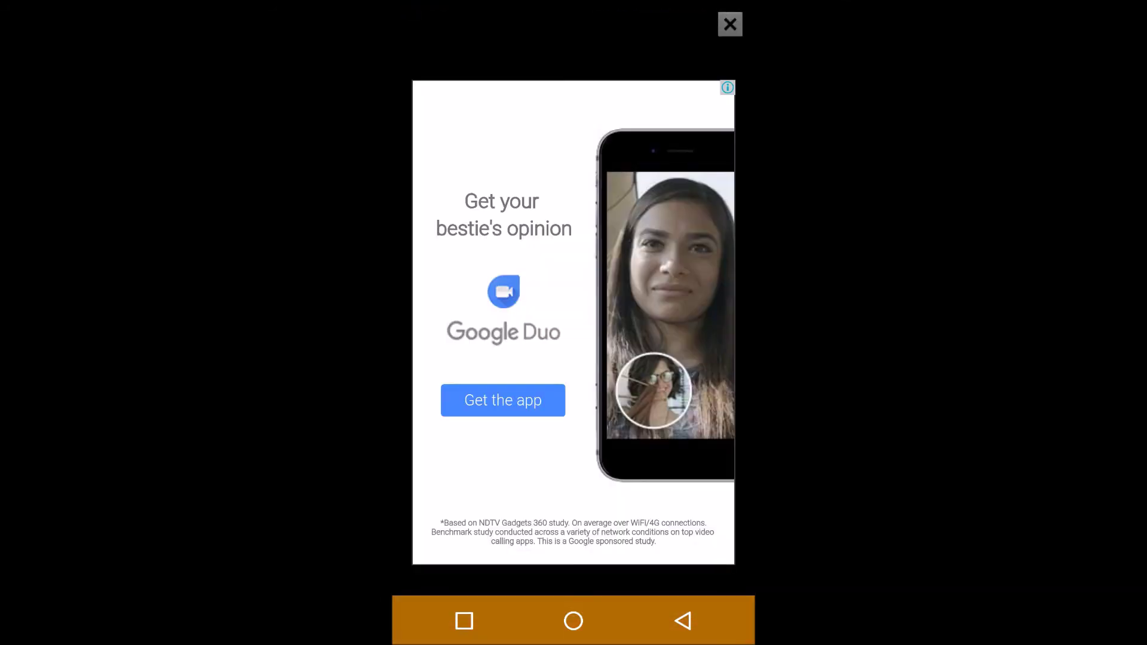
{"action": "left_click", "coordinate": [730, 24]}
{"action": "left_click", "coordinate": [722, 197]}
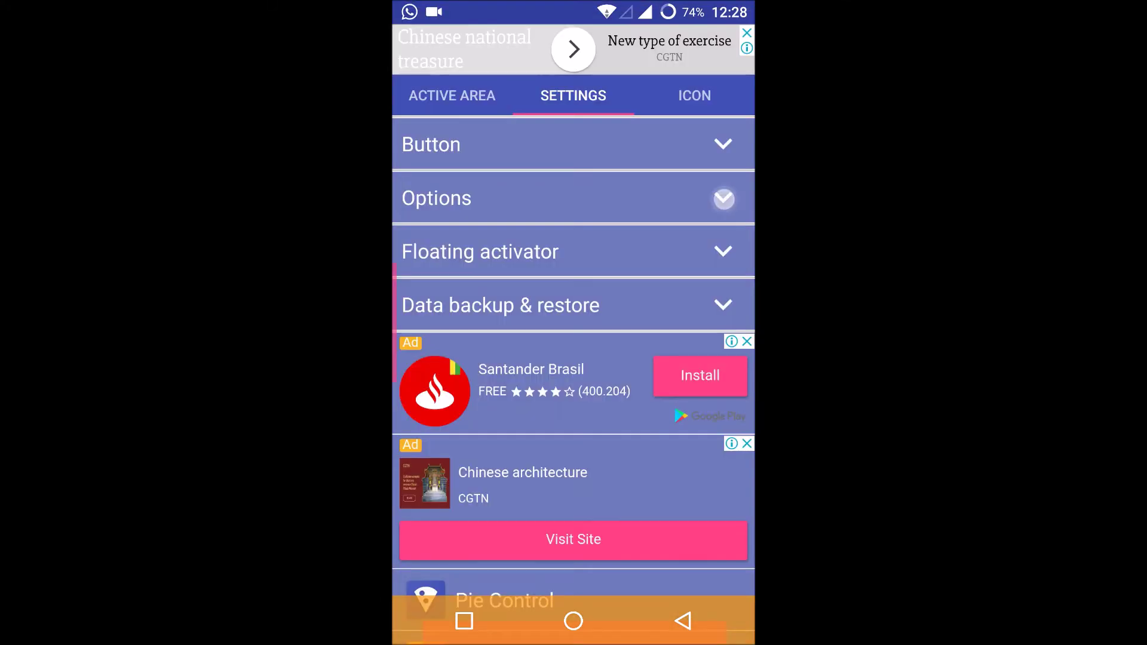
Set Auto hide back to Short and return to the home screen.
{"action": "left_click", "coordinate": [723, 330]}
{"action": "left_click", "coordinate": [515, 325]}
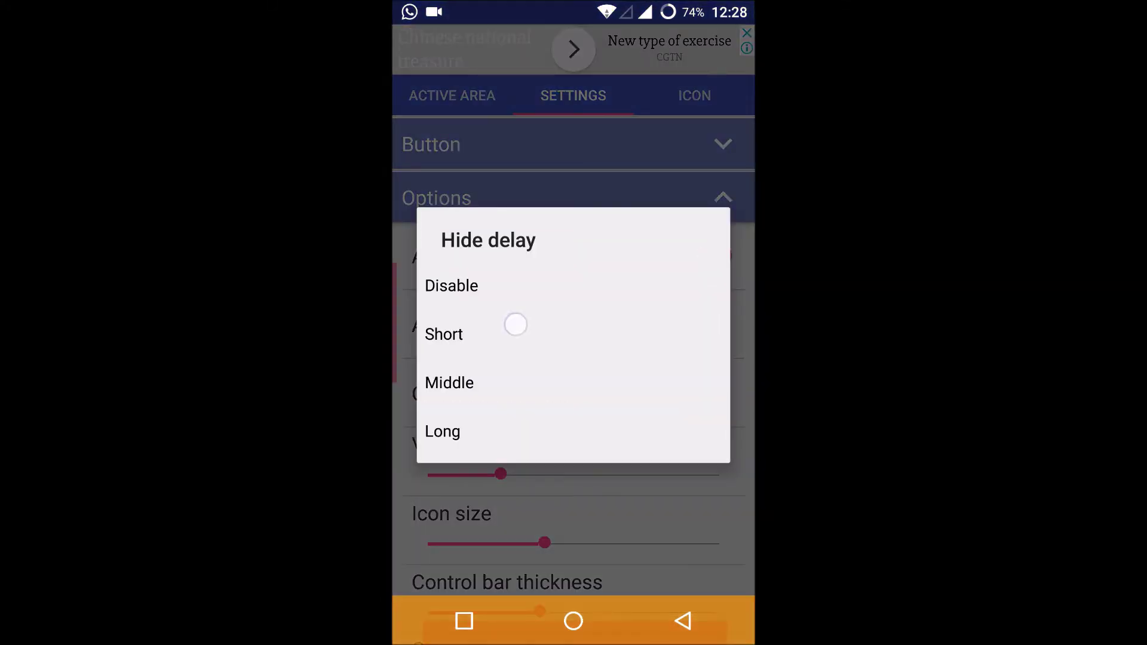
{"action": "left_click", "coordinate": [573, 620]}
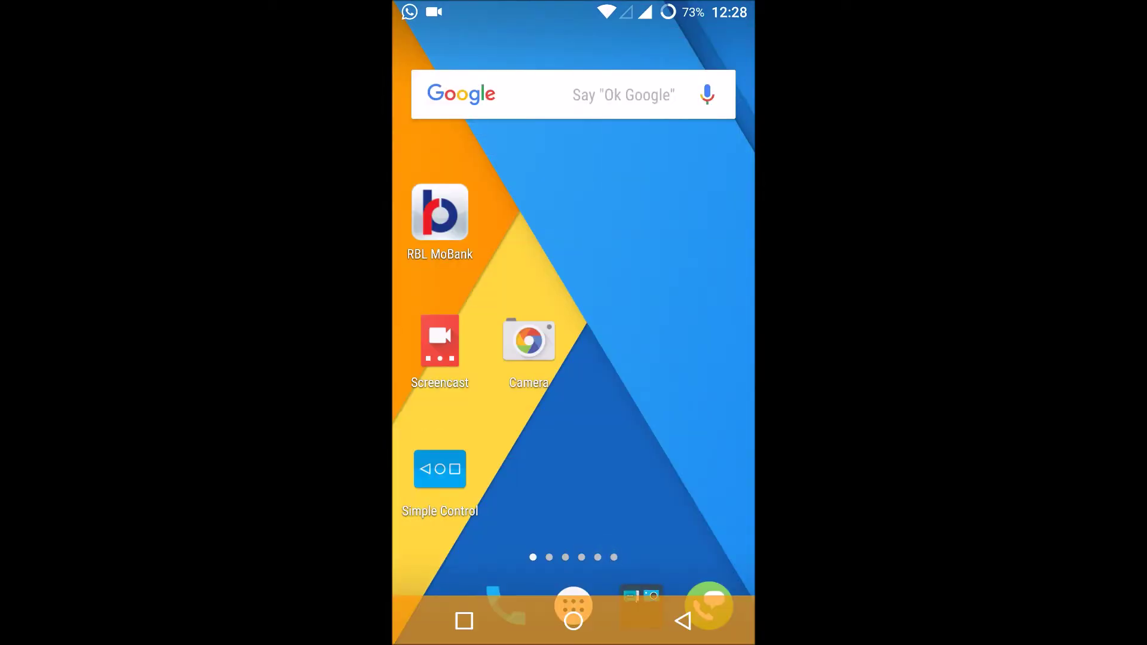
{"action": "left_click", "coordinate": [572, 606]}
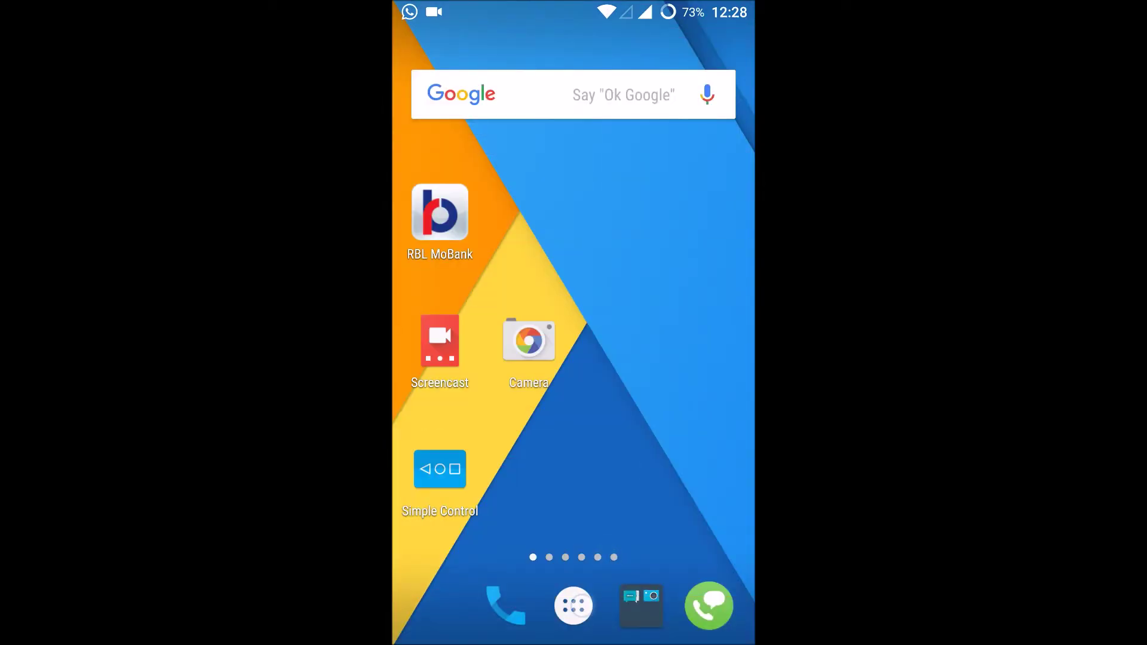
{"action": "scroll", "coordinate": [573, 322], "scroll_direction": "up", "scroll_amount": 3}
{"action": "left_click_drag", "start_coordinate": [658, 642], "coordinate": [657, 562]}
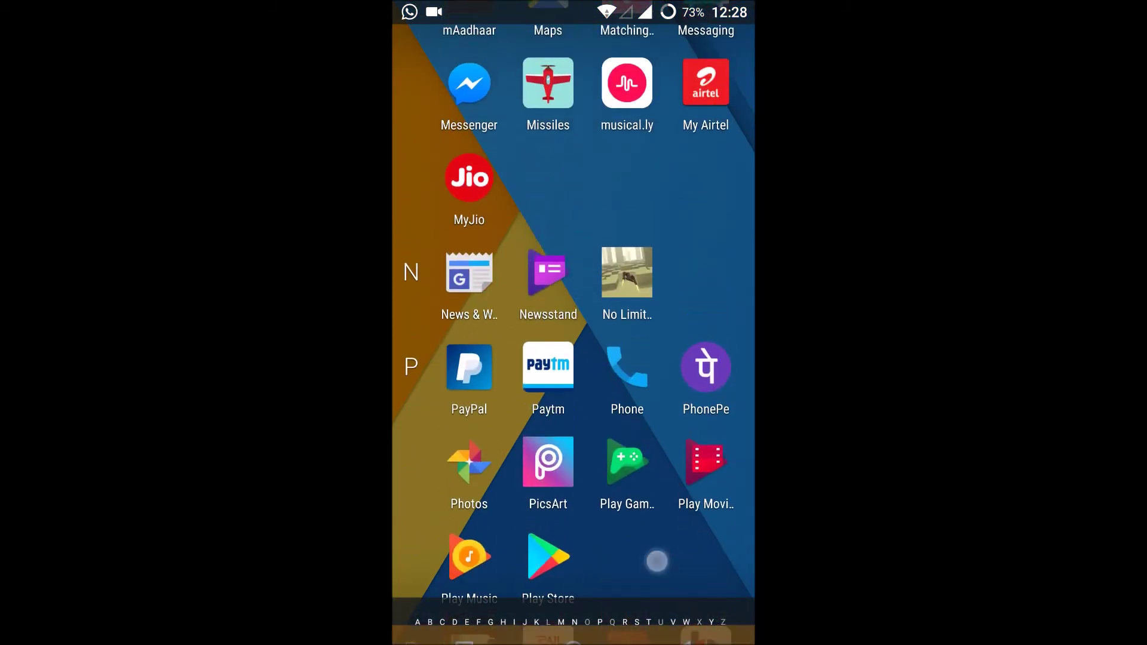
{"action": "left_click", "coordinate": [576, 624]}
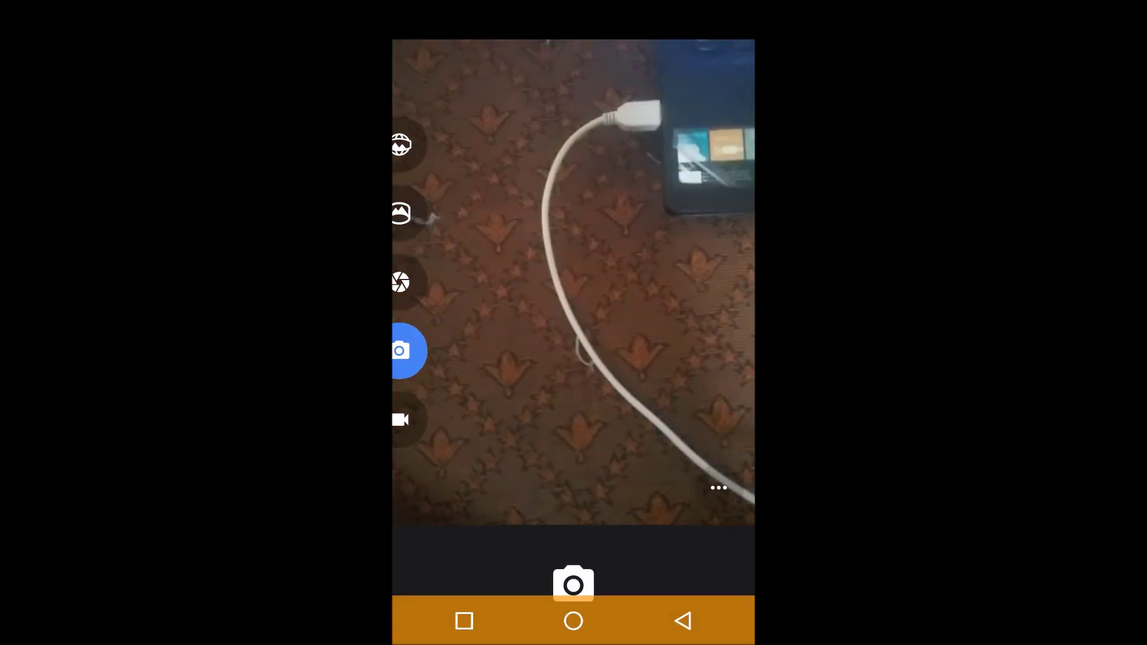
{"action": "key", "text": "Home"}
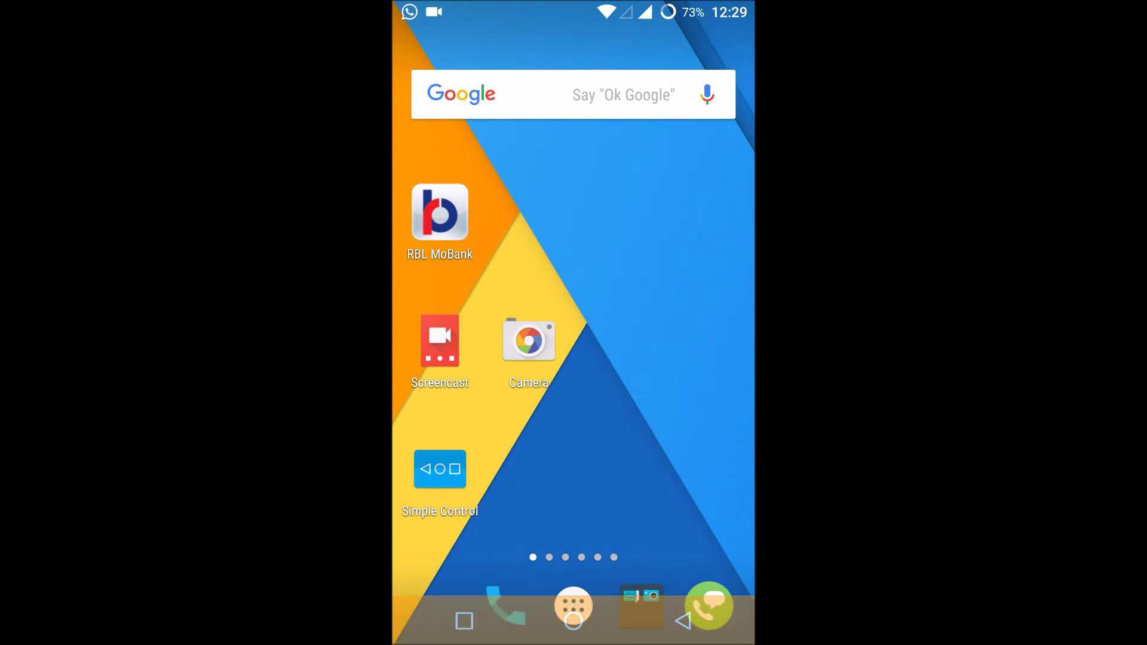
{"action": "left_click_drag", "start_coordinate": [572, 568], "coordinate": [586, 542]}
{"action": "left_click", "coordinate": [464, 621]}
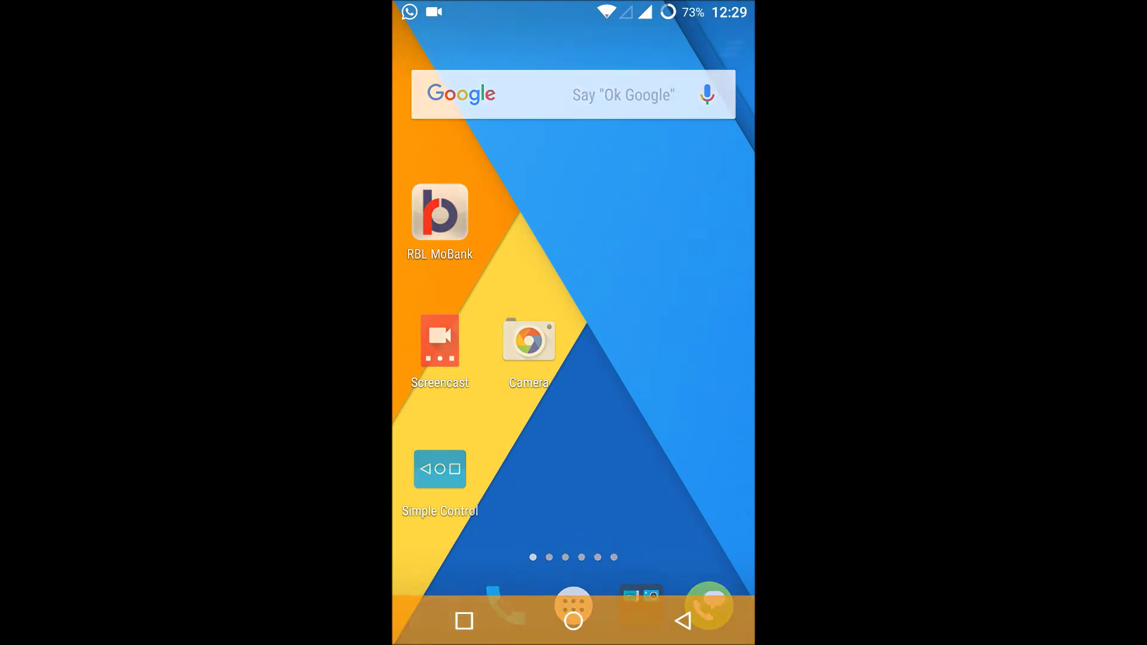
{"action": "left_click", "coordinate": [574, 620]}
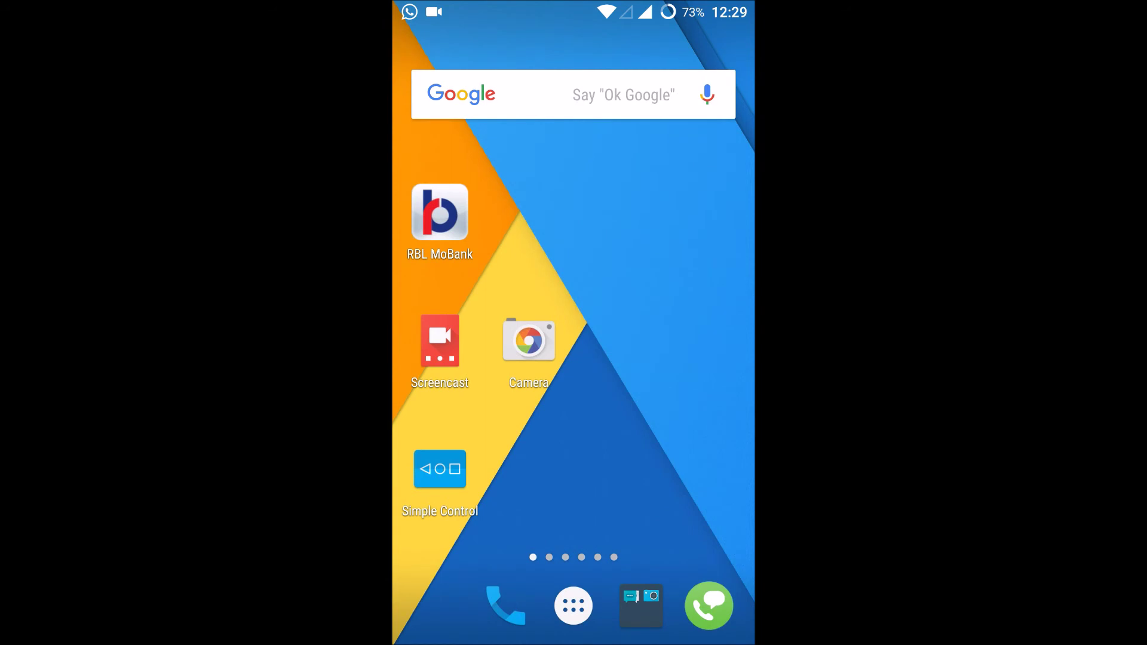
{"action": "left_click_drag", "start_coordinate": [663, 639], "coordinate": [663, 500]}
{"action": "left_click", "coordinate": [687, 624]}
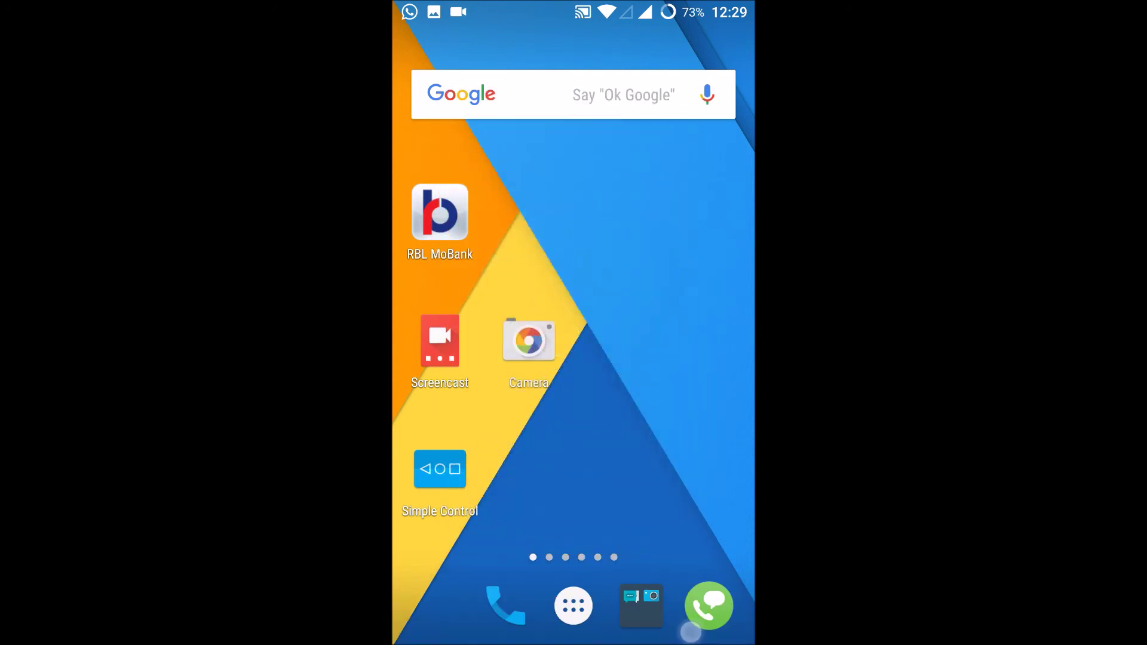
Open the saved screenshot from notifications in Gallery (Just once), then go back home.
{"action": "left_click_drag", "start_coordinate": [609, 3], "coordinate": [609, 174]}
{"action": "left_click", "coordinate": [616, 230]}
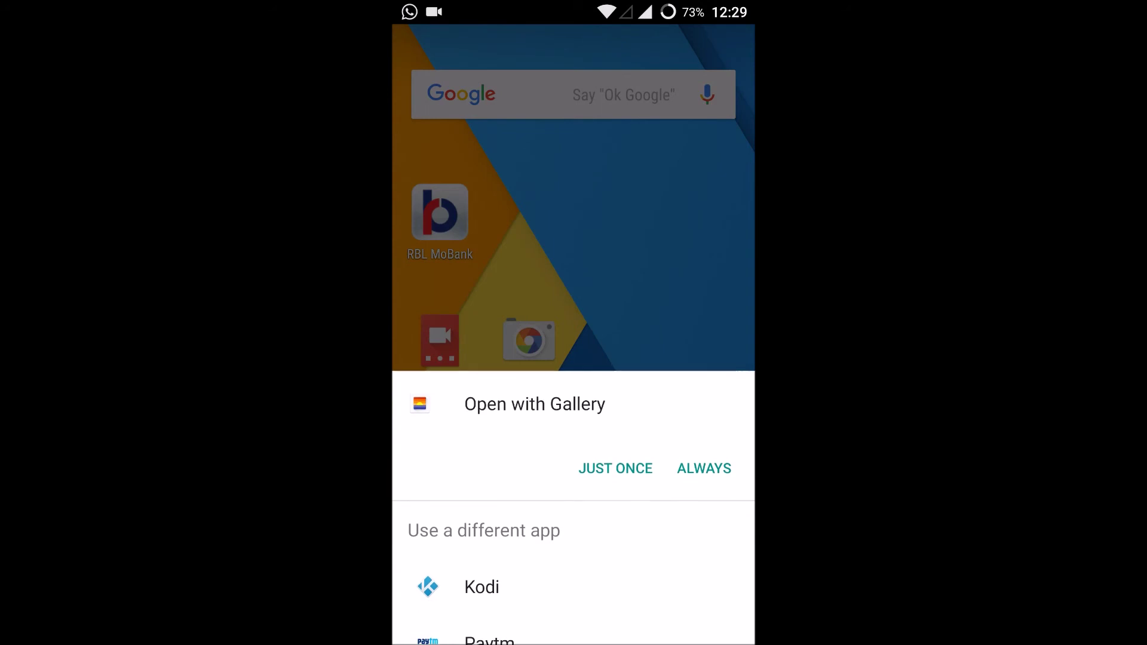
{"action": "left_click", "coordinate": [615, 469]}
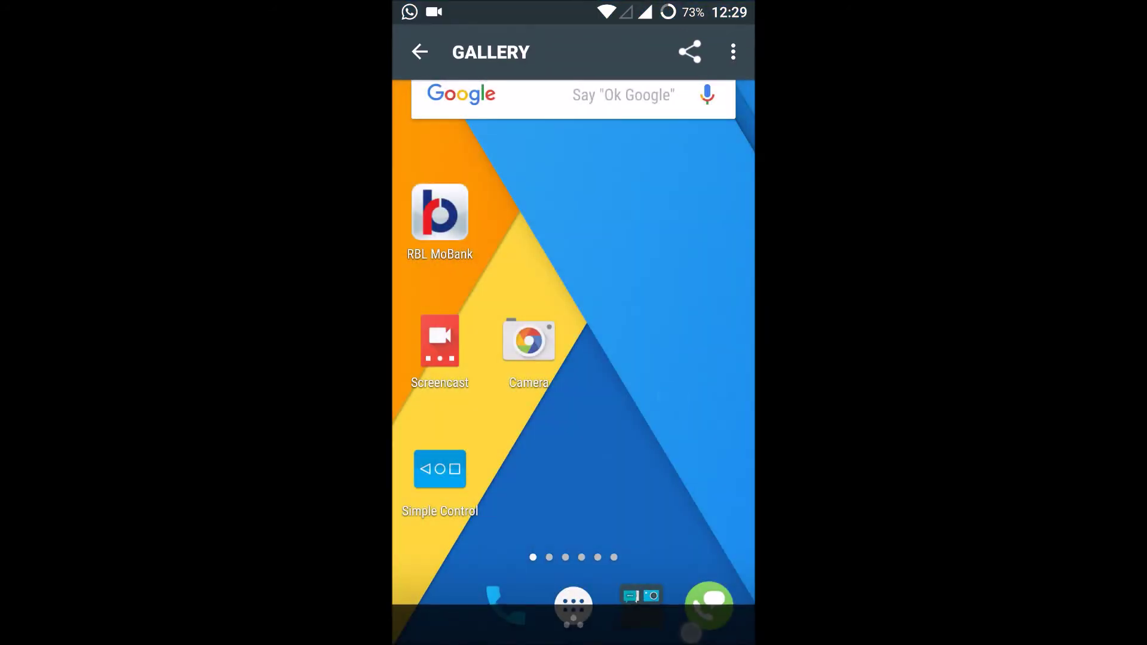
{"action": "left_click", "coordinate": [691, 637]}
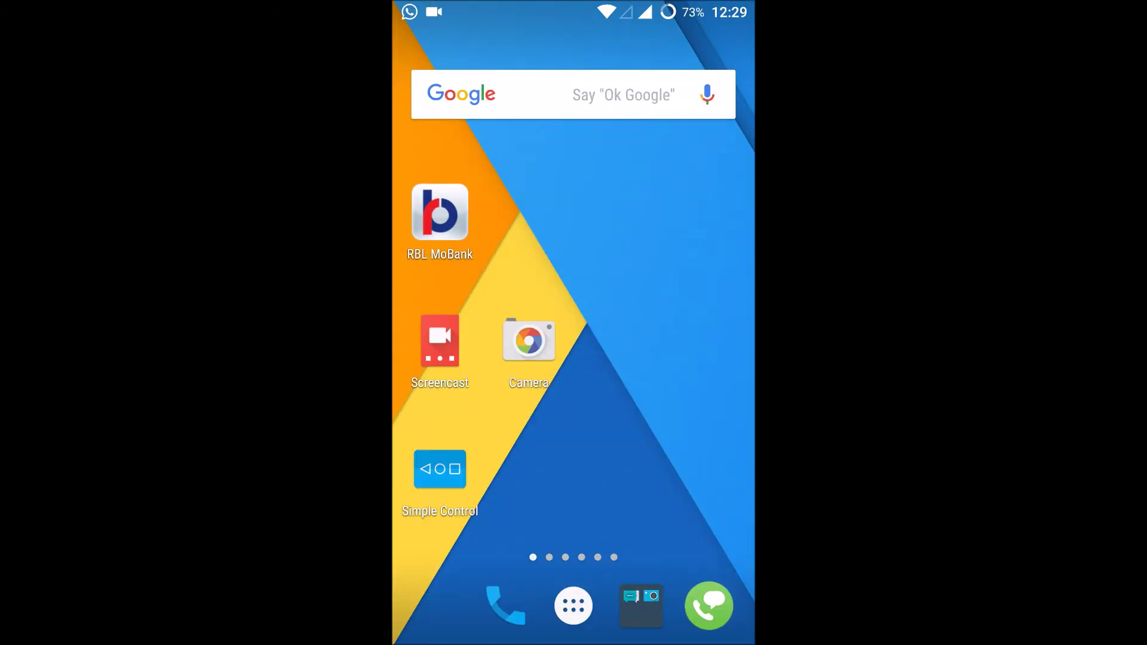
{"action": "left_click_drag", "start_coordinate": [603, 482], "coordinate": [629, 463]}
{"action": "left_click_drag", "start_coordinate": [632, 604], "coordinate": [621, 551]}
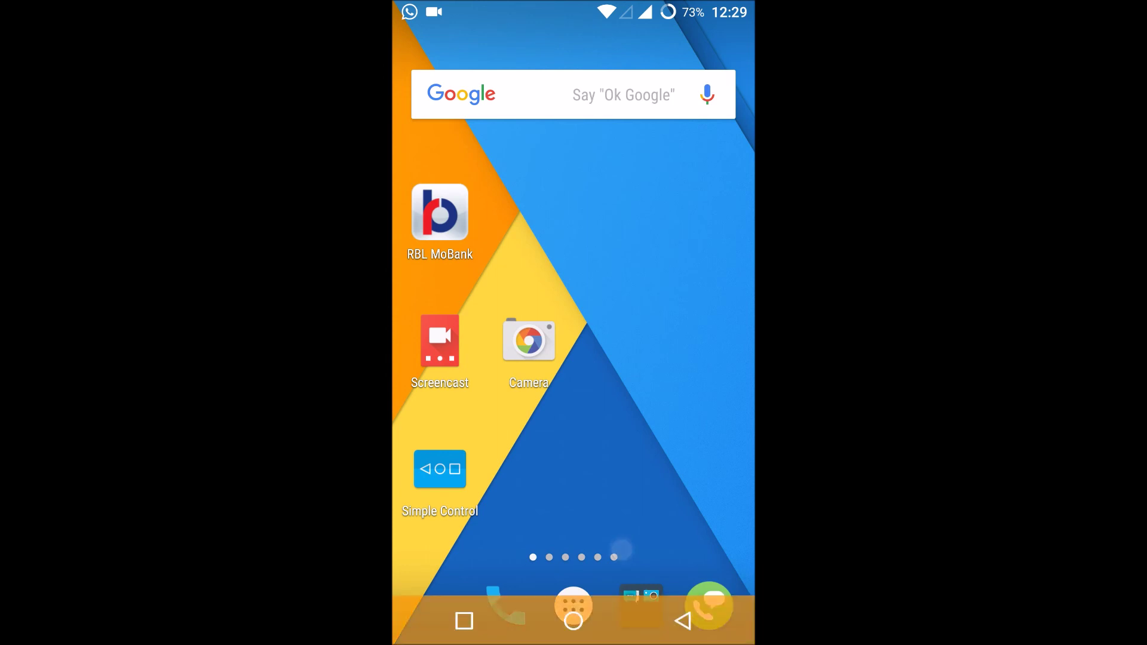